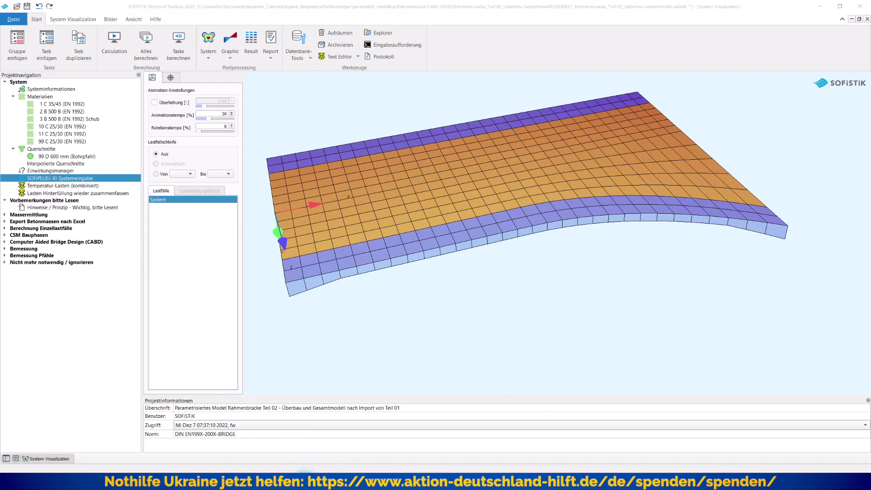
View the Teil-01 Unterbauten project's abutment model, and return to the Teil-02 Ueberbau-Gesamtmodell project
mouse_move(304, 470)
click(258, 445)
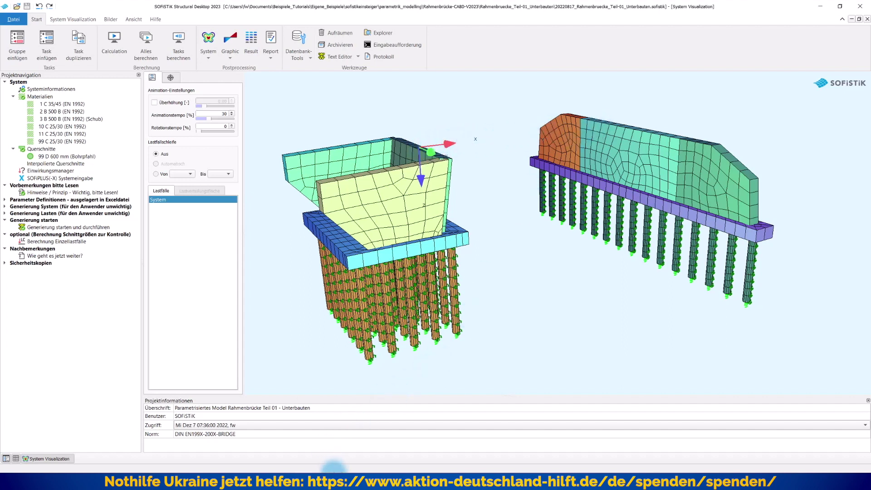
click(315, 472)
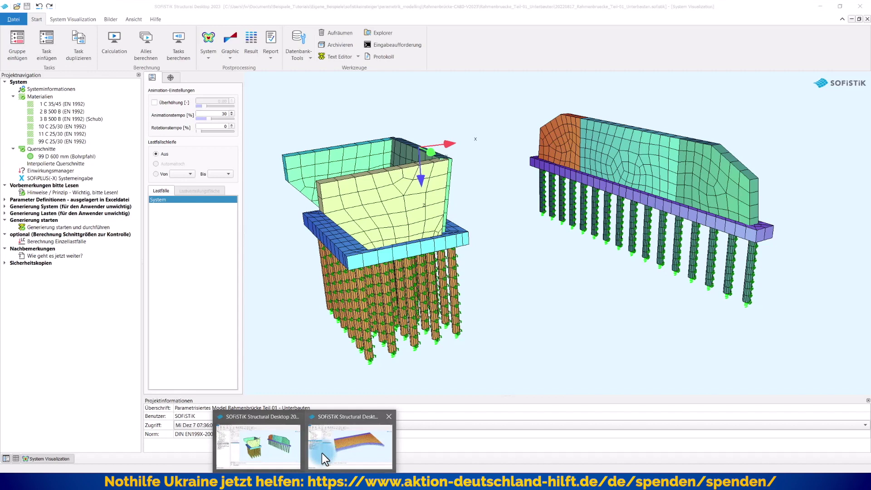
click(316, 457)
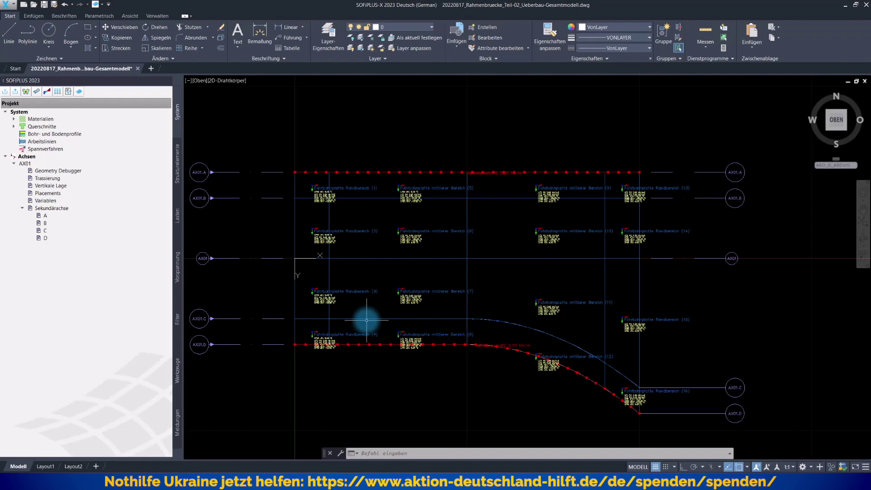
Open the placements of axis AX01 and inspect the station and reference offset of placement P3
click(50, 193)
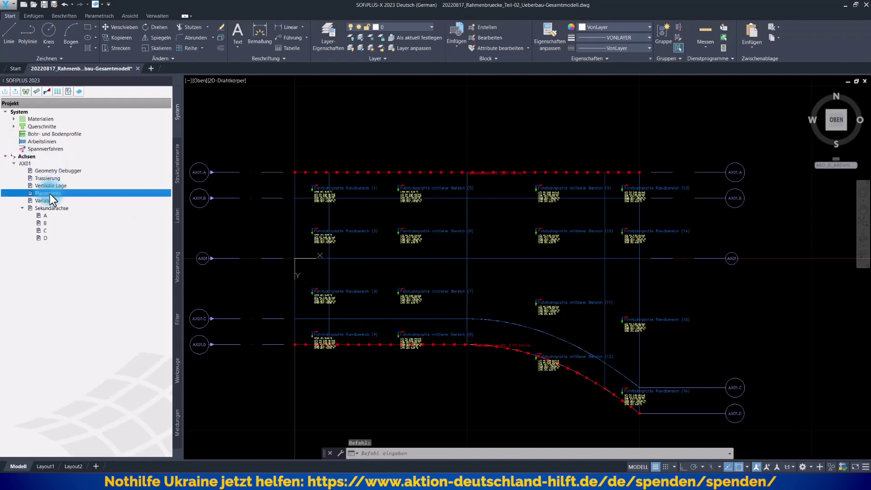
double_click(50, 193)
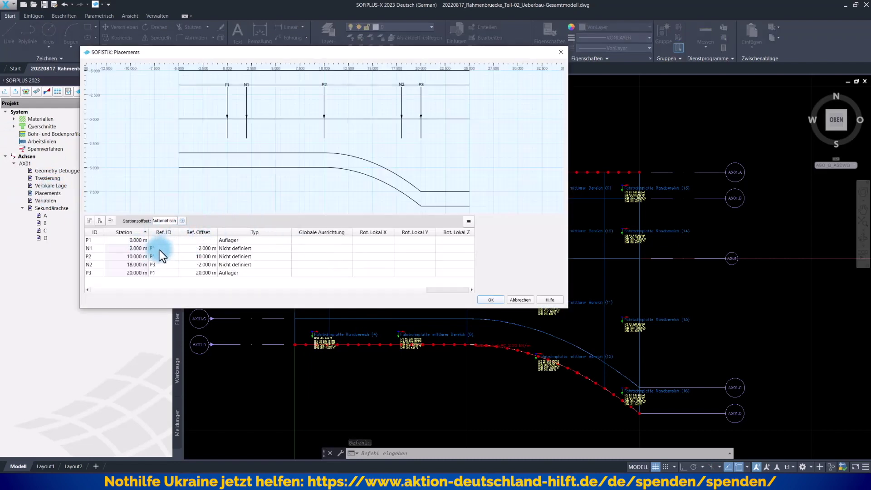
click(132, 272)
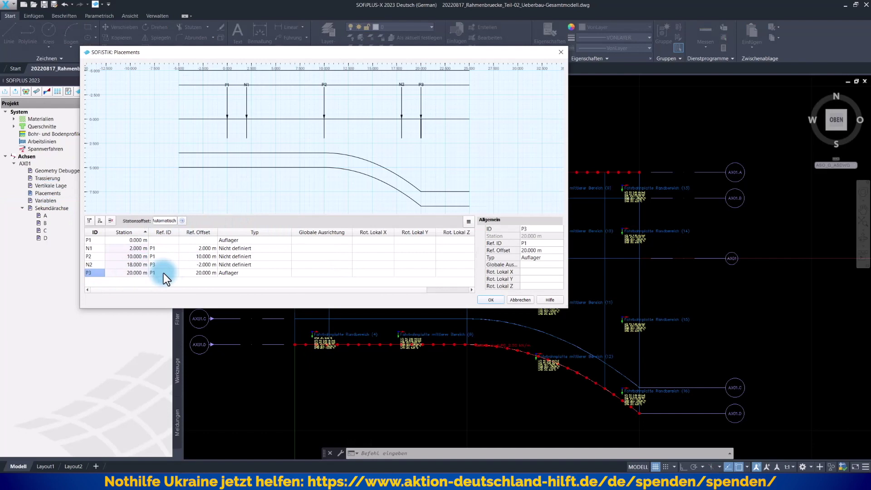
click(201, 272)
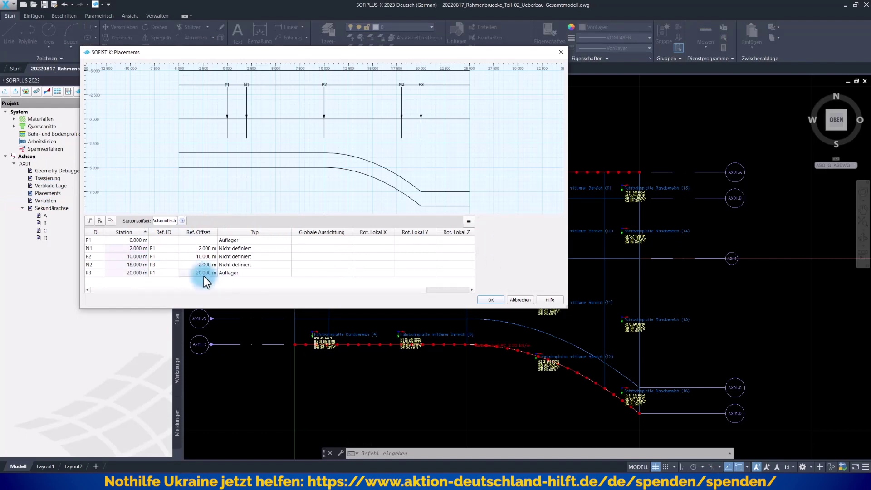
Switch to System-Eingaben-Parameter.xlsx in Excel and check the bridge length and the y-direction offset on the Global-Bauwerk sheet
mouse_move(326, 481)
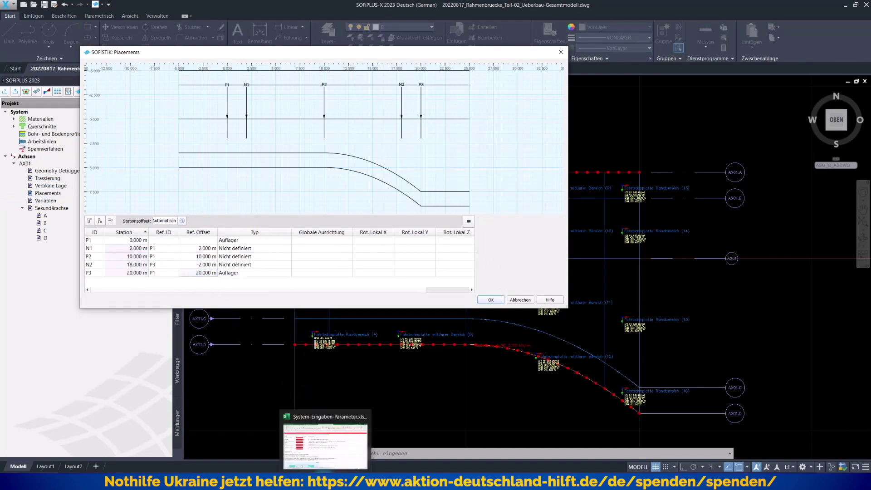
click(327, 440)
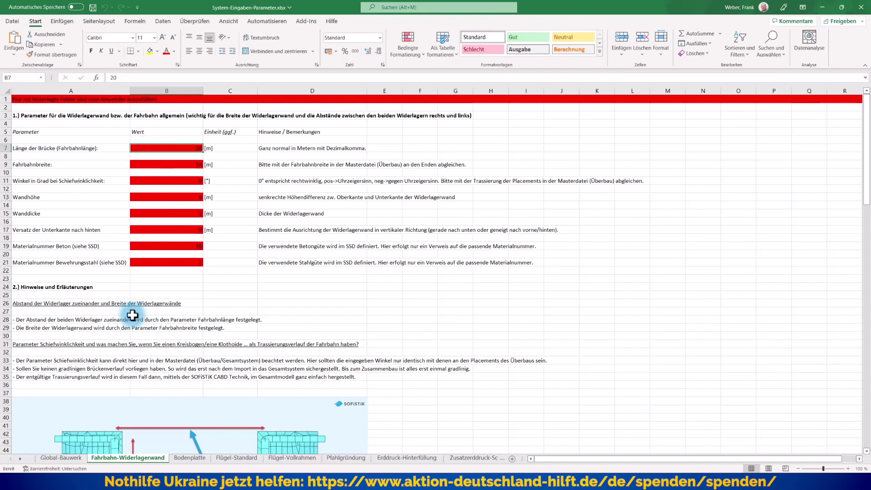
click(67, 459)
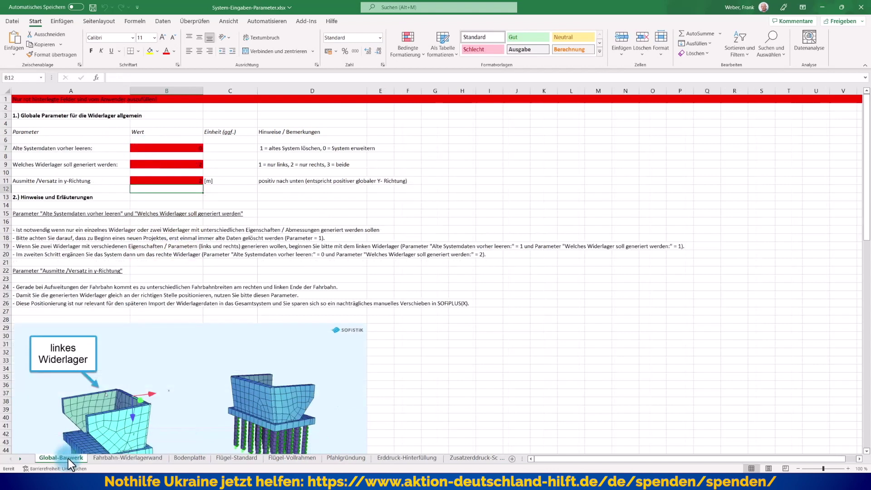
click(190, 181)
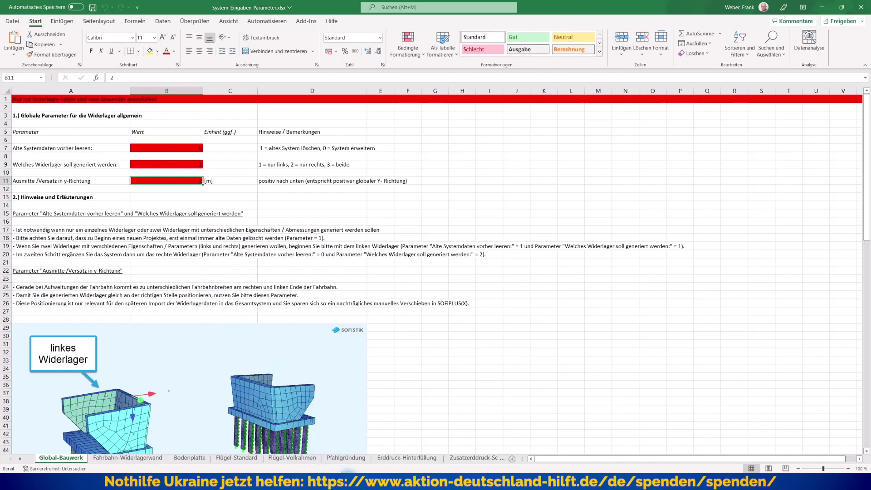
Return to SOFiPLUS-X, dismiss the placements without changes, and review the alignment (Trassierung) of axis AX01
click(347, 482)
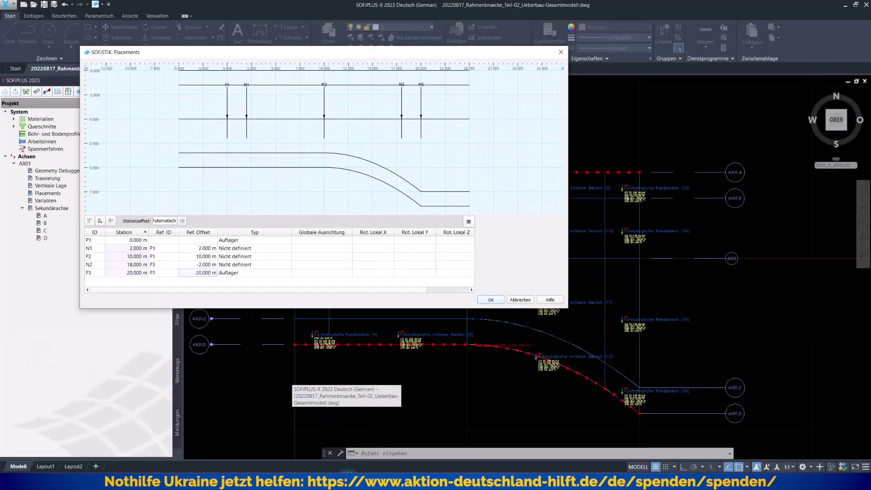
click(520, 300)
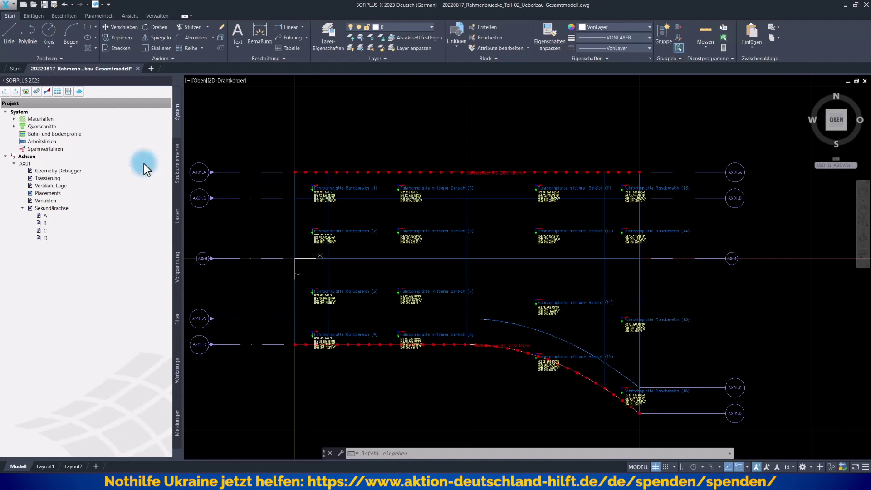
double_click(42, 180)
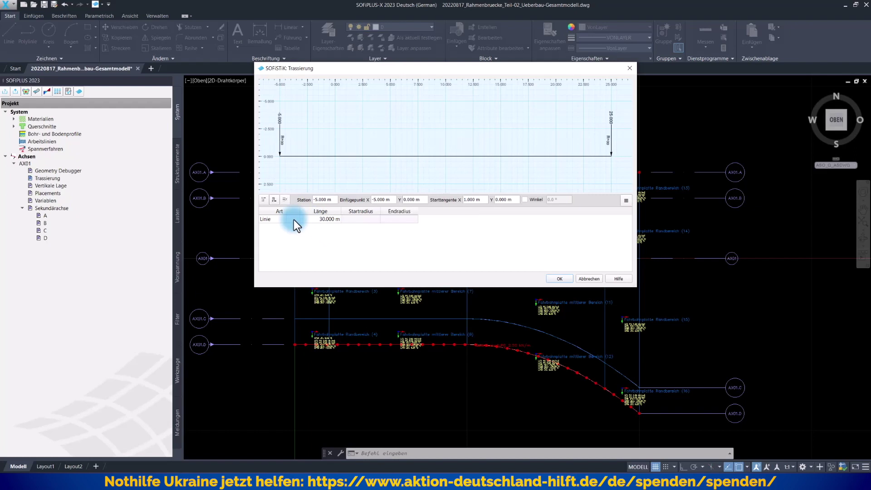
click(590, 278)
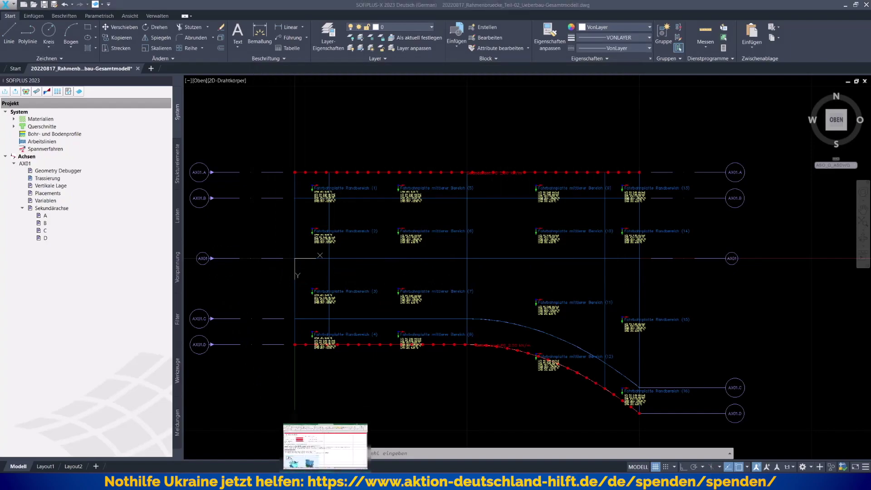
Switch to the Excel parameter workbook and examine the skew angle parameter and its explanatory diagrams on the Fahrbahn-Widerlagerwand sheet
click(327, 431)
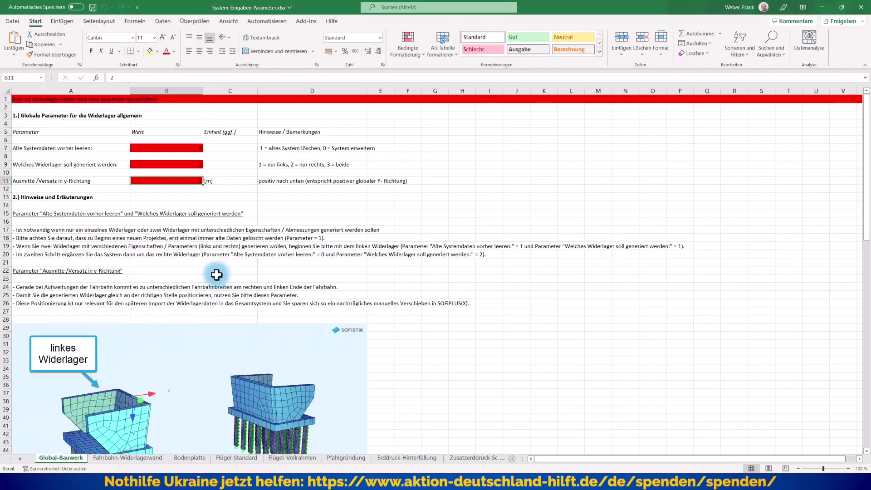
click(114, 458)
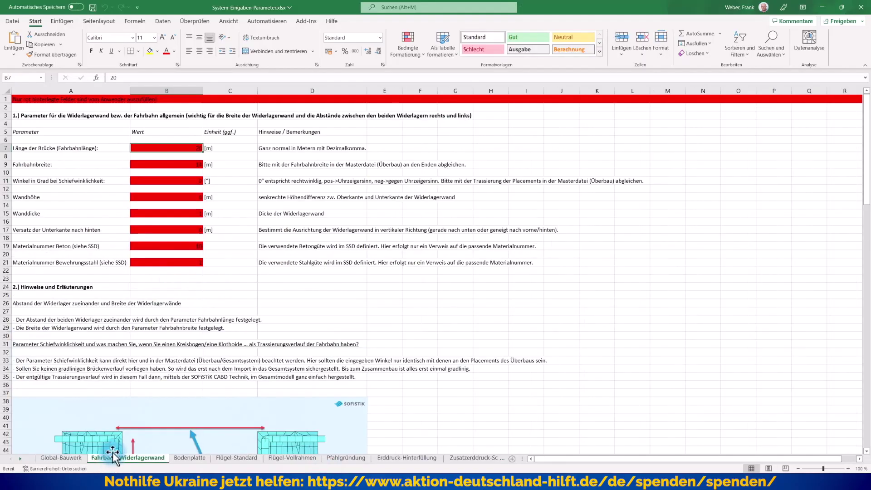
click(160, 179)
scroll(218, 249, down, 12)
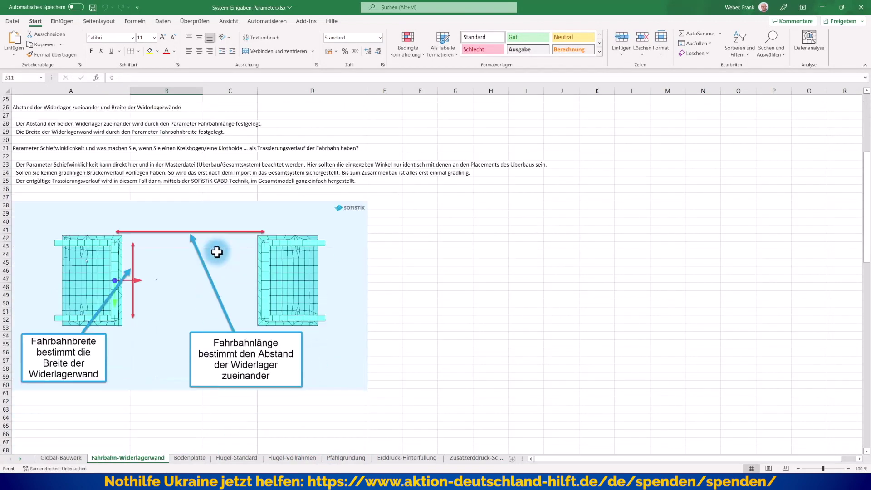
scroll(218, 255, down, 4)
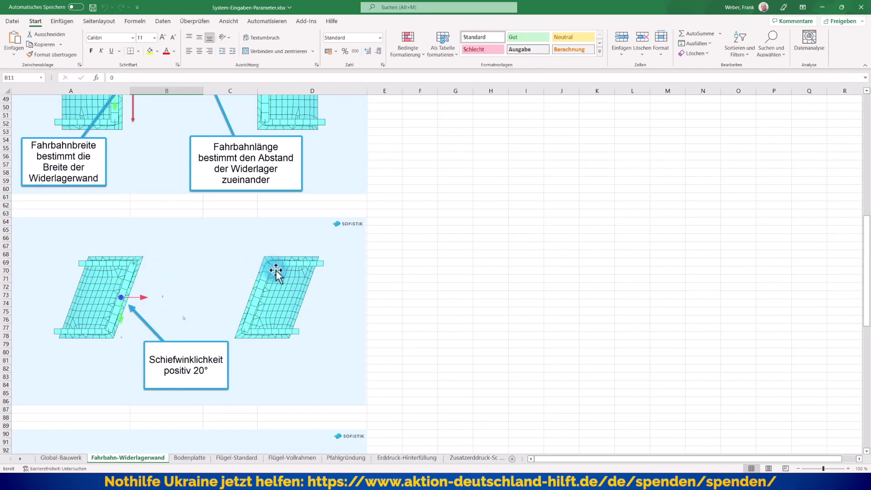
scroll(296, 338, up, 5)
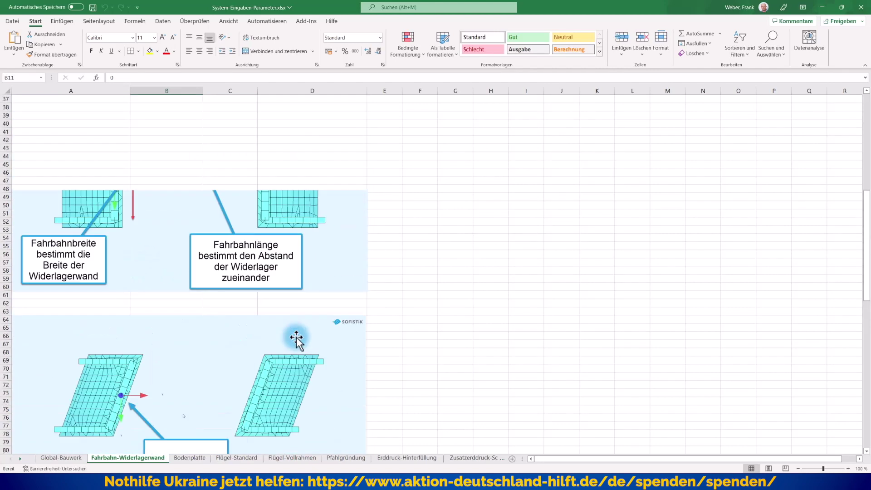
scroll(297, 339, up, 8)
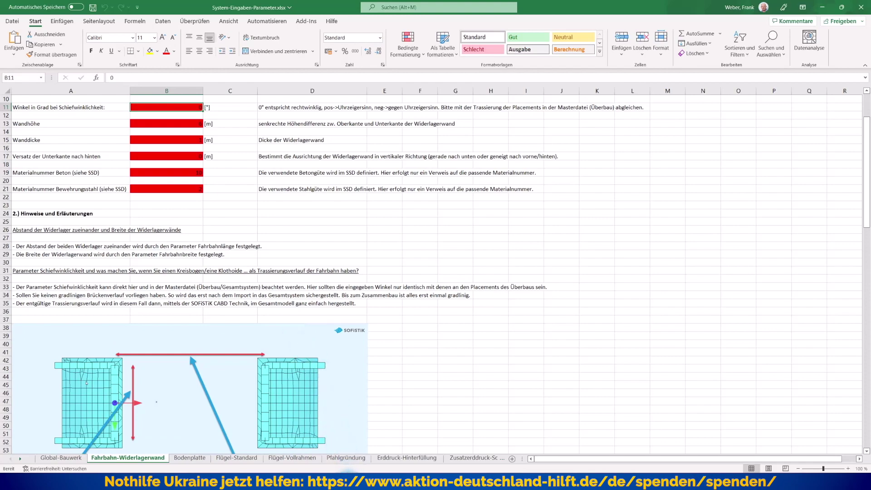
Switch back to SOFiPLUS-X and review the global orientation of axis AX01's placements, closing them without changes
click(348, 482)
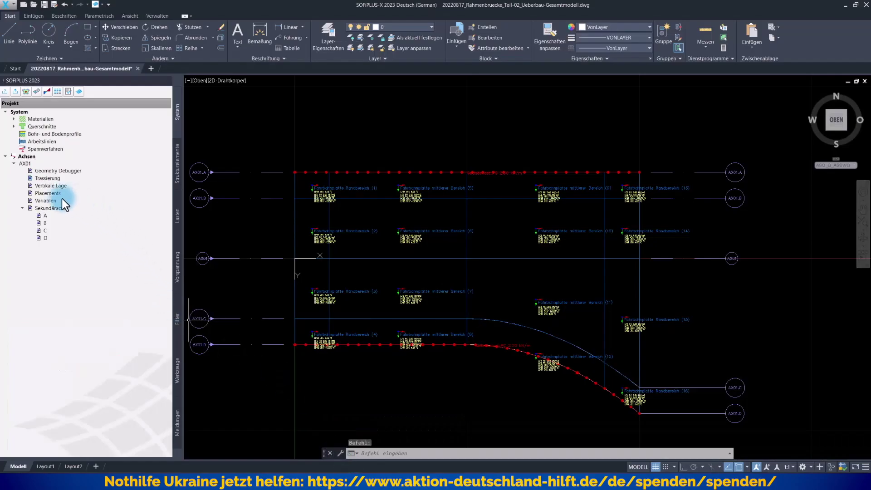
double_click(48, 193)
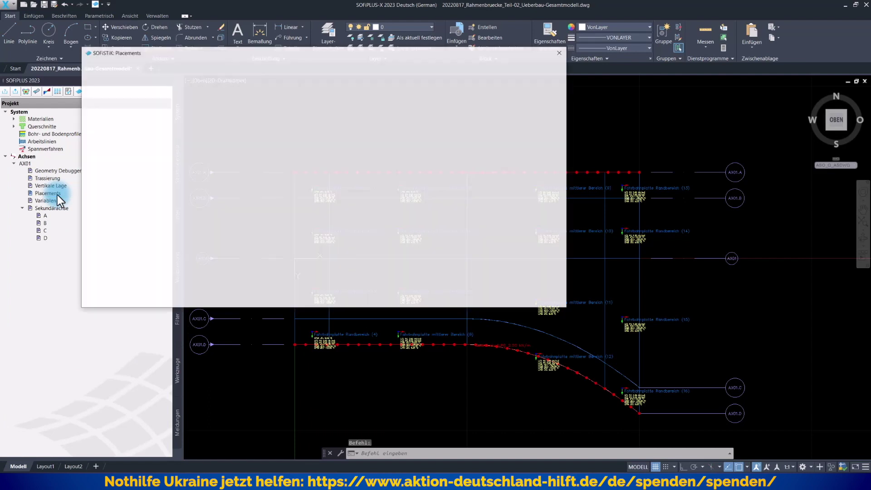
drag(328, 241, 317, 271)
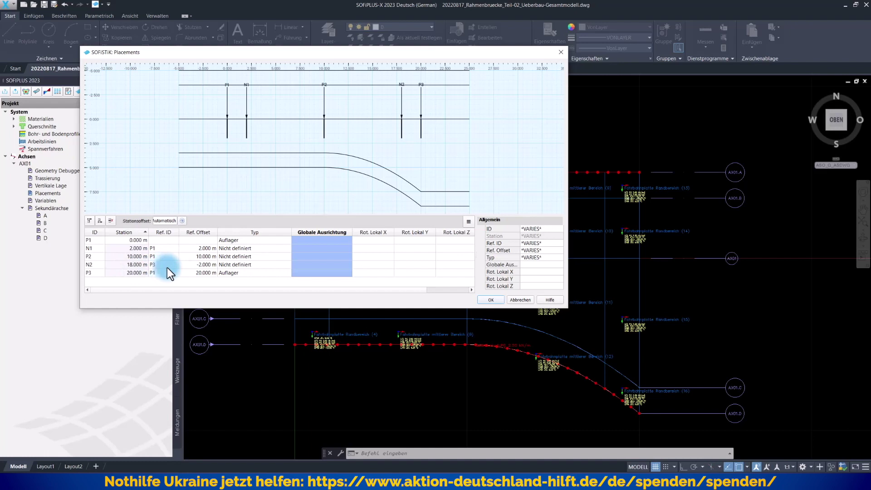
click(313, 282)
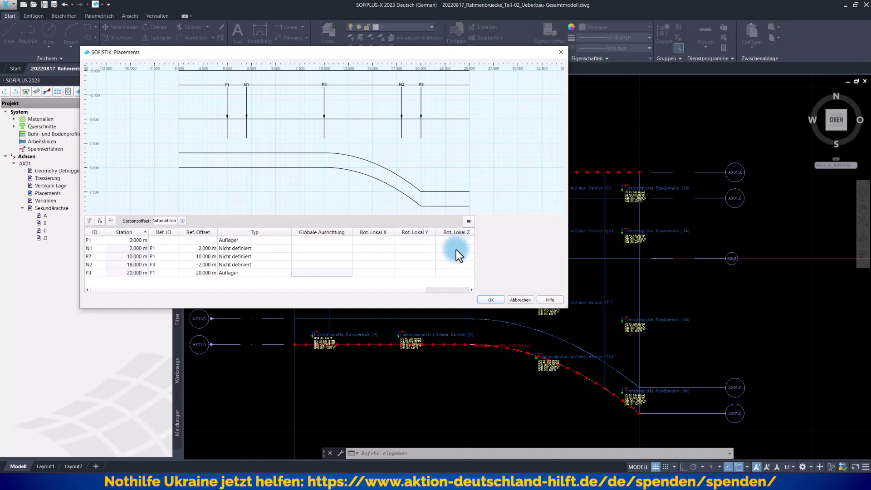
click(519, 300)
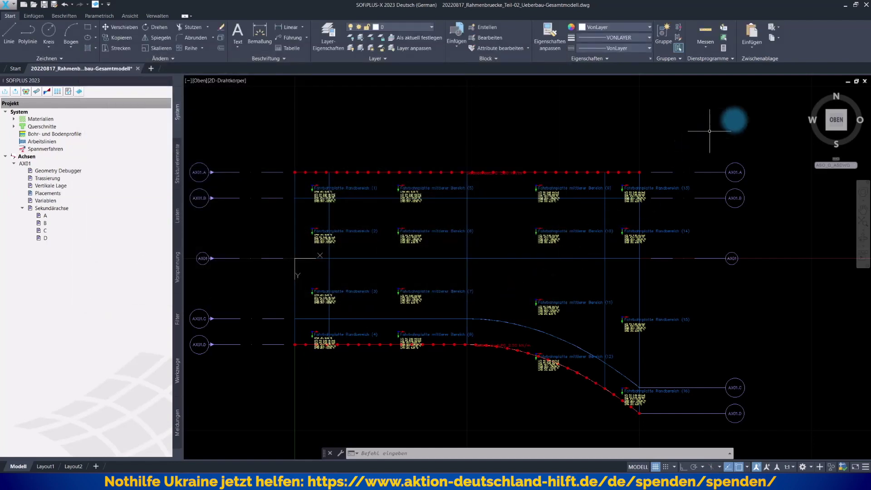
Start a SOFiSTiK database import and choose the CDB file from the Rahmenbruecke_Teil-01_Unterbauten folder as its source
click(810, 92)
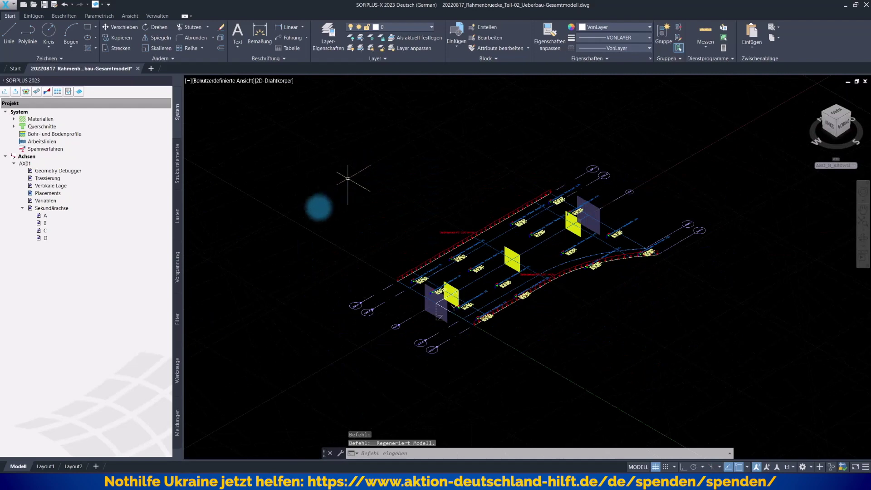
click(176, 375)
click(23, 109)
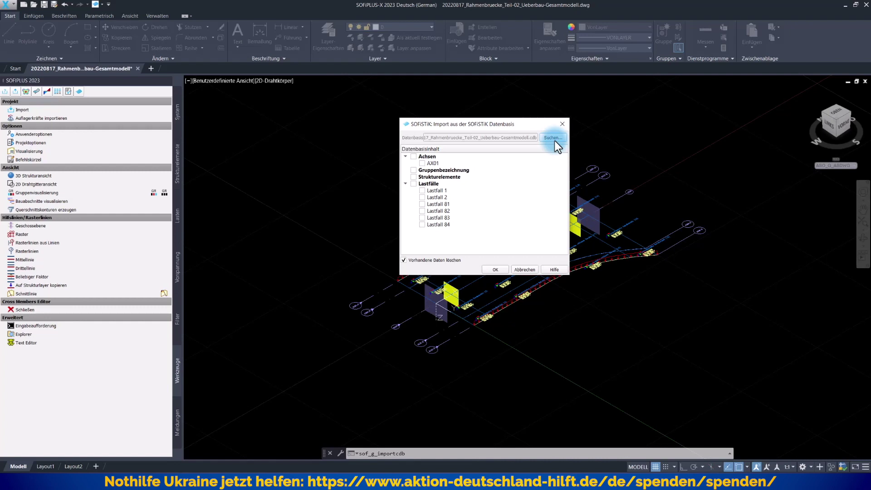
click(554, 138)
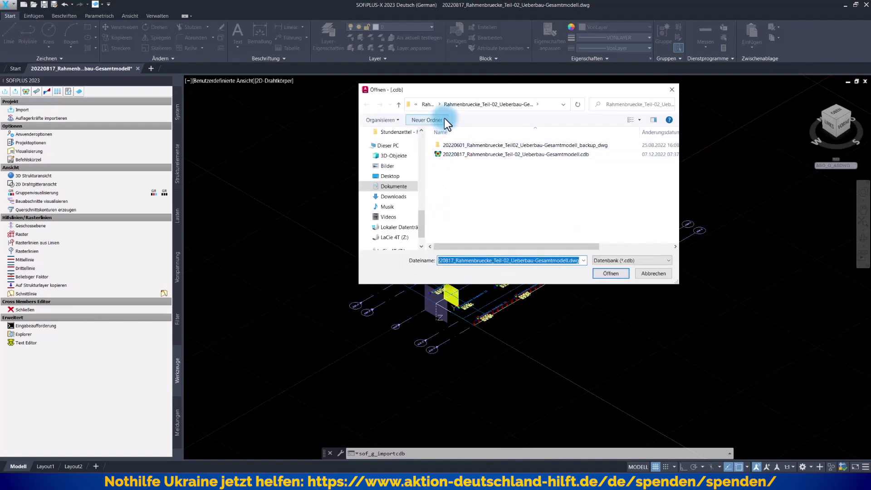
click(428, 105)
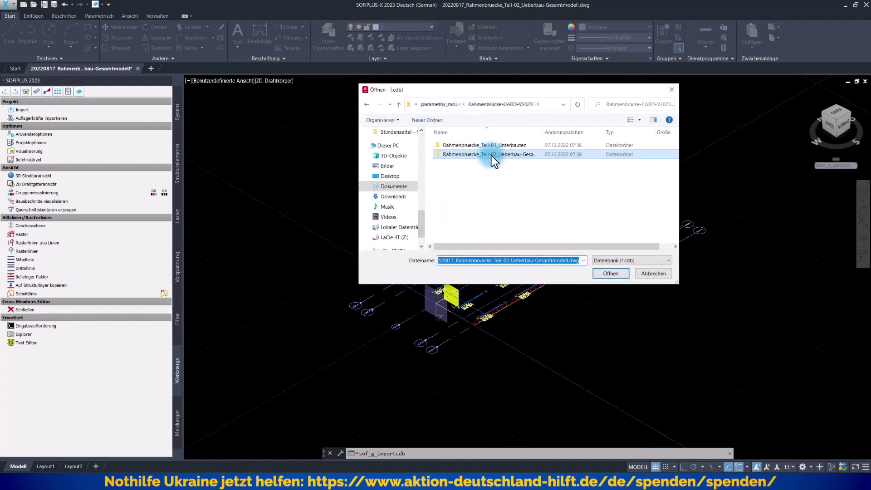
double_click(476, 146)
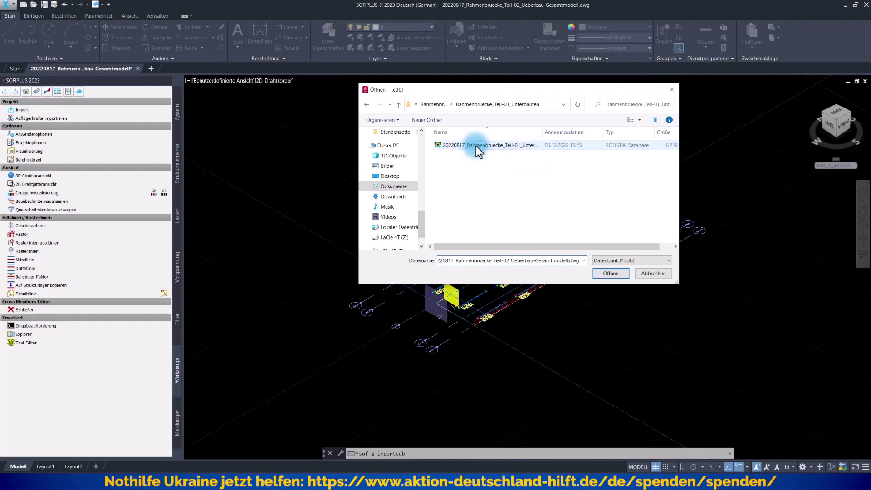
click(611, 274)
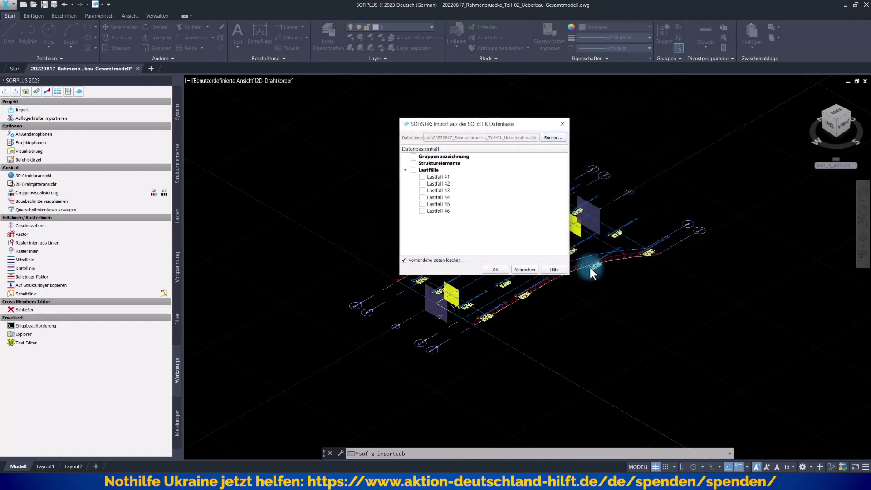
Import the group names, structural elements and load cases 41 to 46, with deletion of existing data disabled
click(413, 157)
click(414, 163)
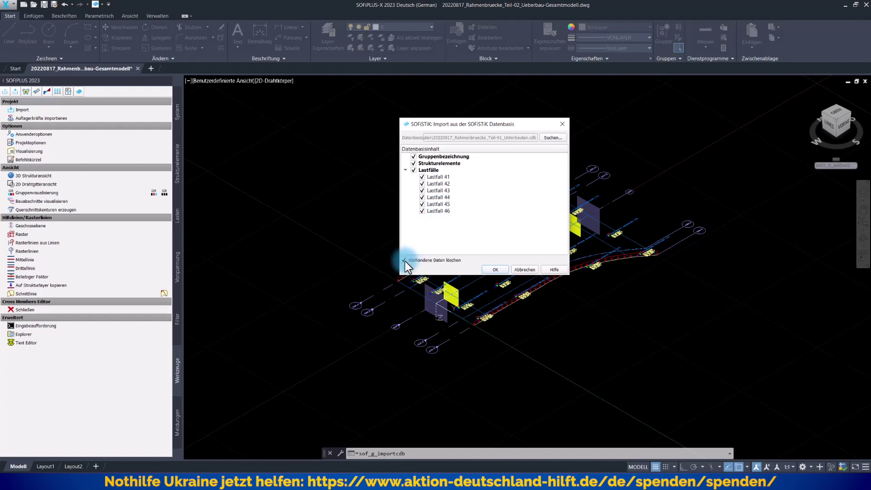
click(439, 261)
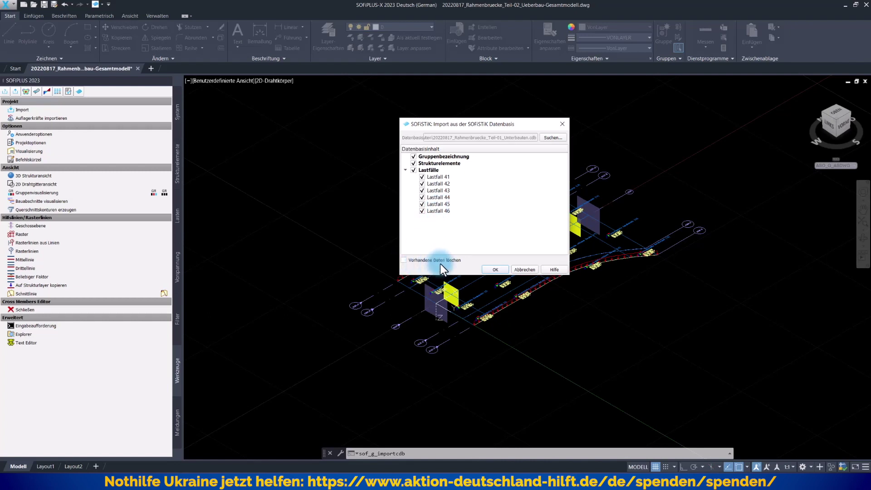
click(495, 269)
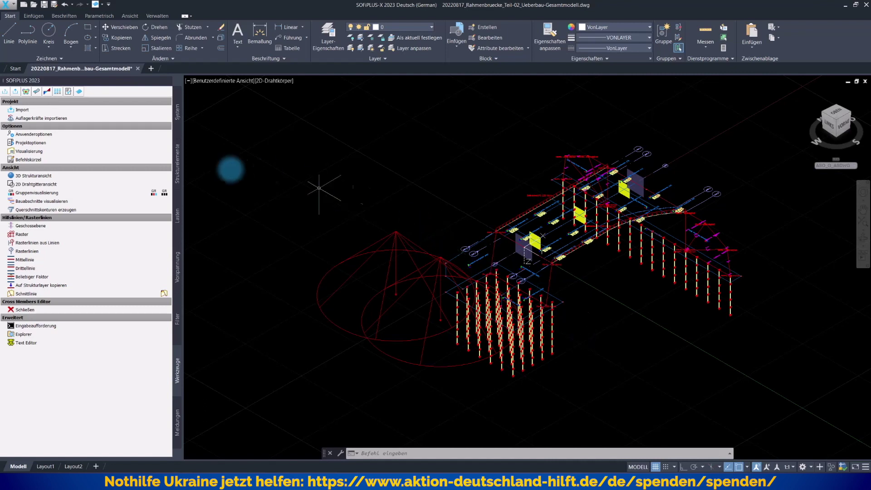
click(176, 156)
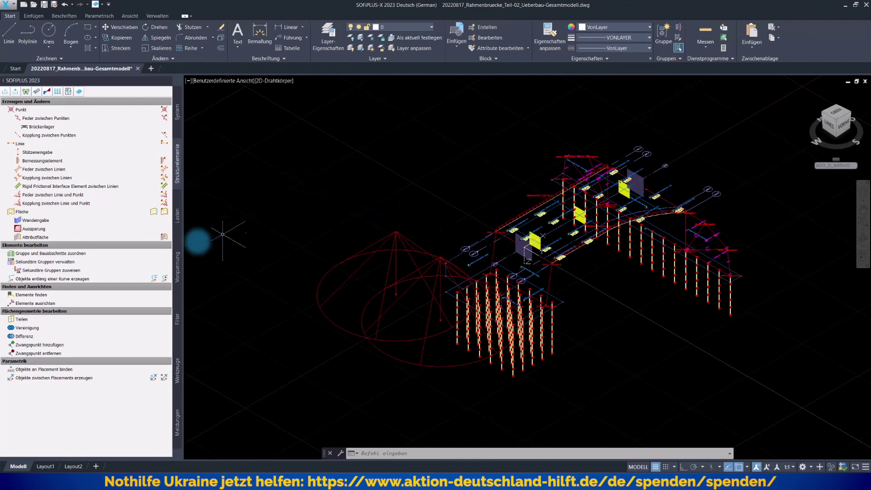
click(177, 220)
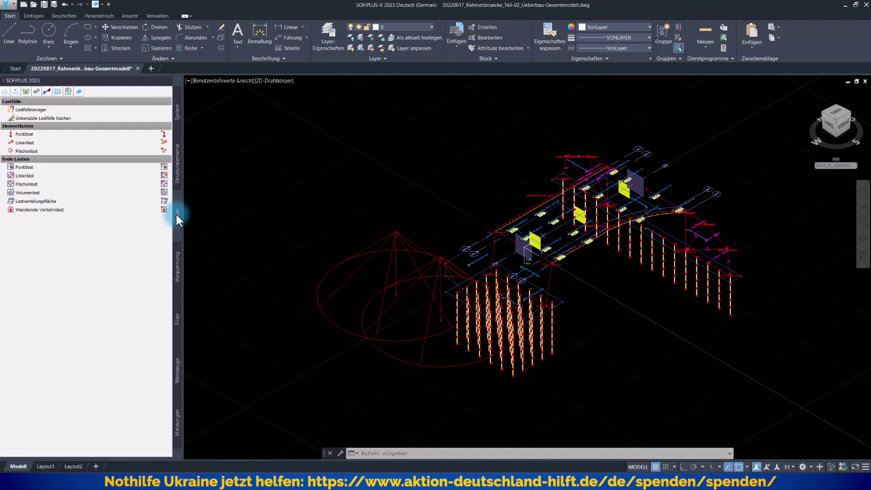
click(177, 174)
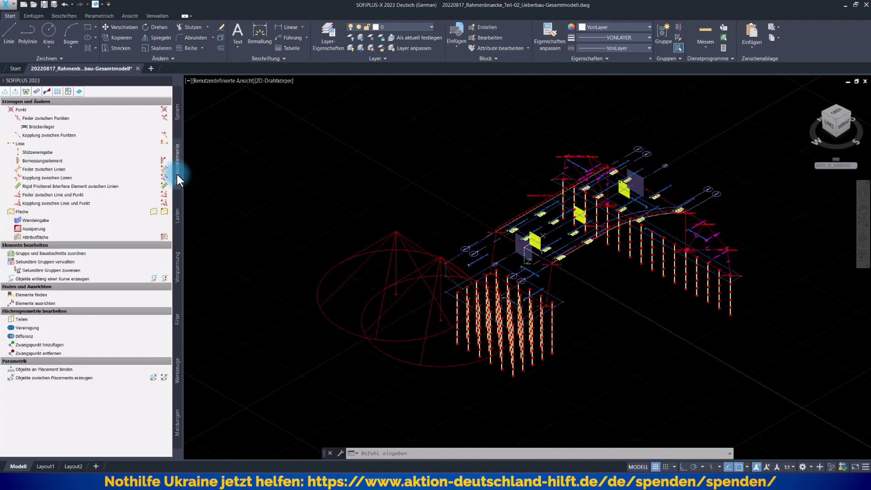
In the front view, stretch the feet of the five-row abutment's outermost pile row away from the span by 1 in negative X
click(841, 125)
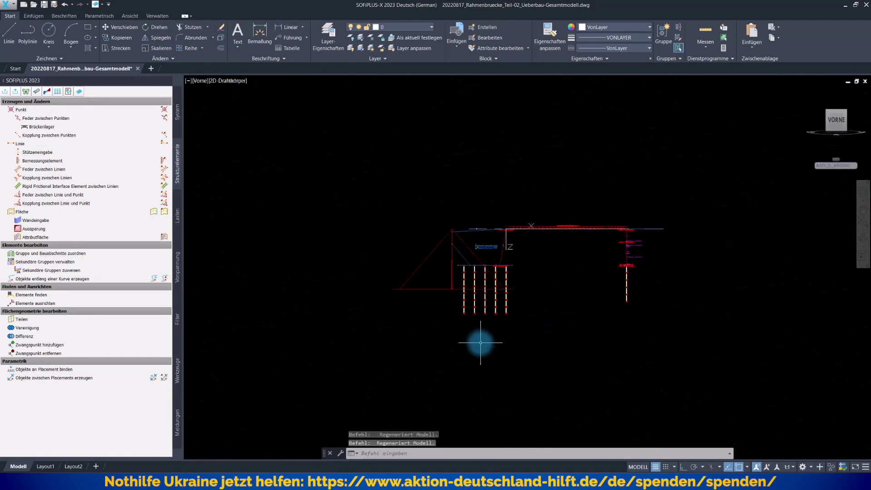
scroll(478, 347, up, 3)
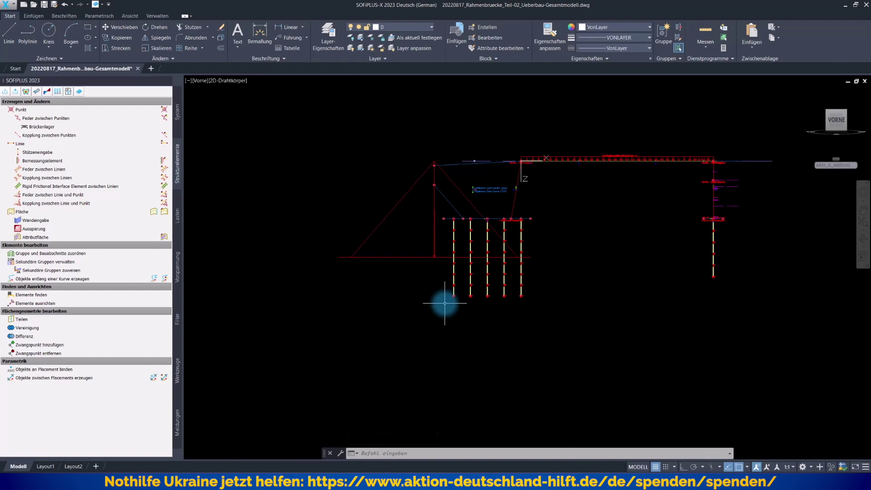
click(104, 48)
click(451, 307)
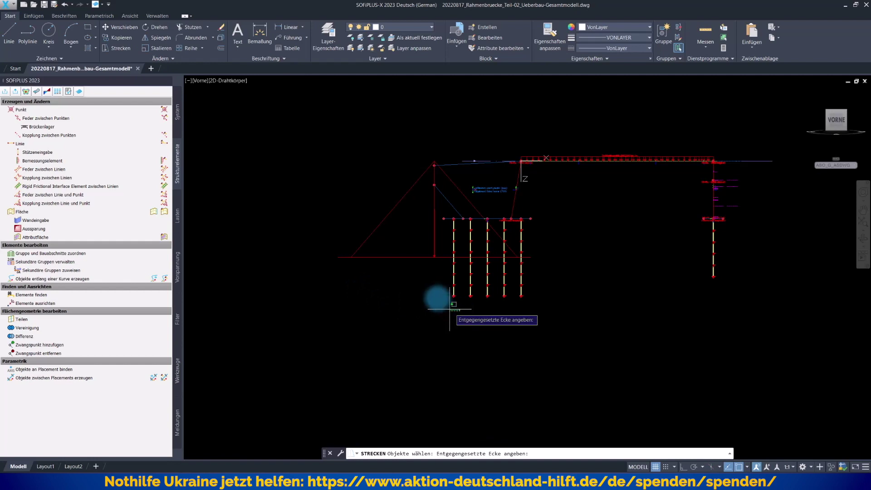
click(460, 217)
key(Return)
click(442, 338)
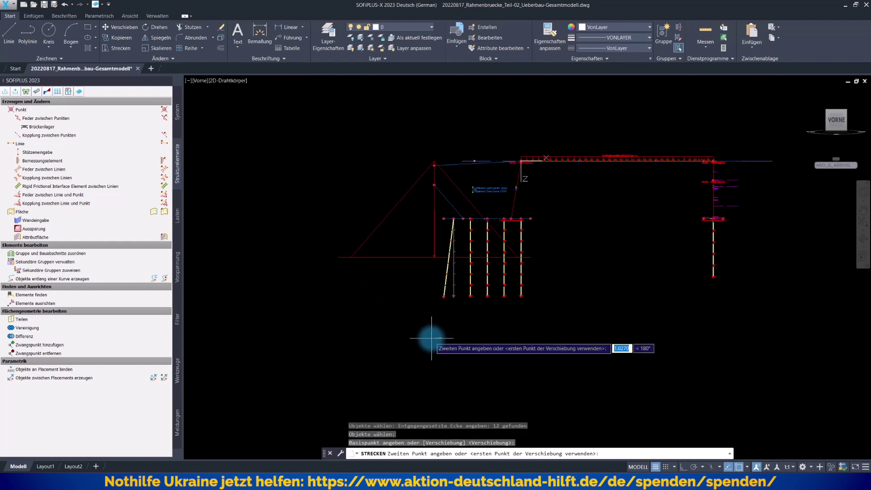
text(1)
key(Return)
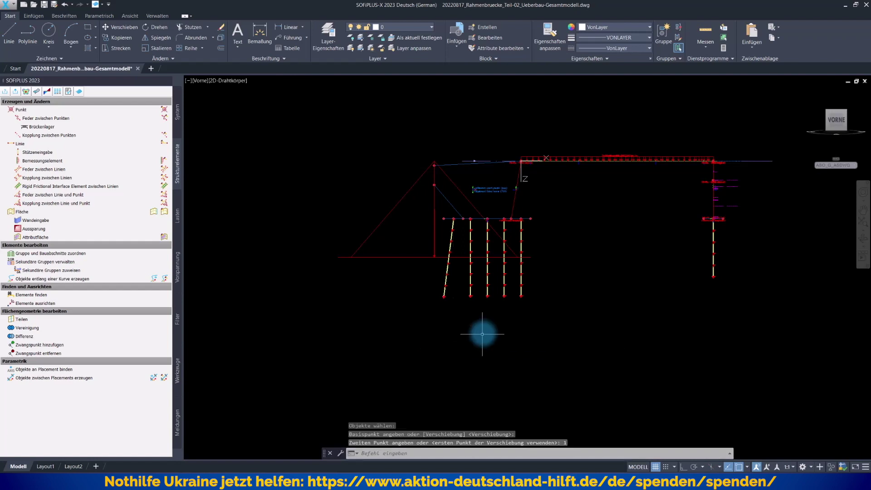
Stretch the feet of the same abutment's pile row nearest the span by 1 in the positive X direction
key(Return)
click(542, 307)
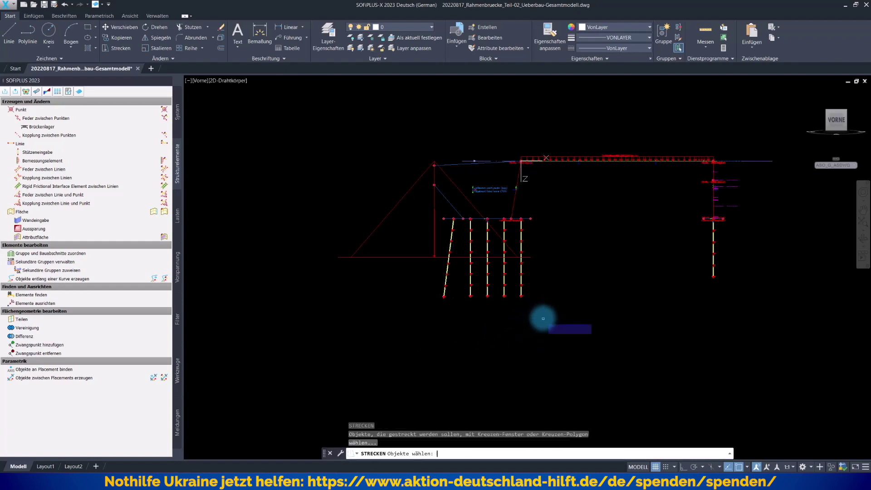
click(515, 293)
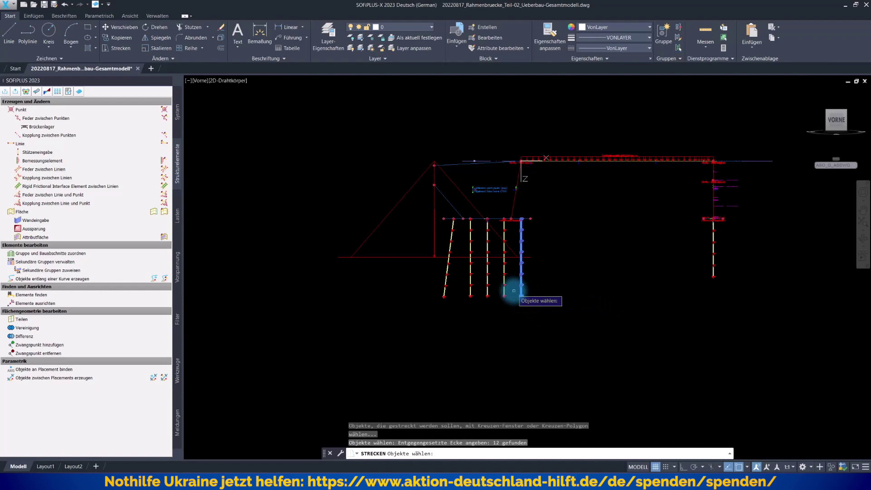
key(Return)
click(513, 326)
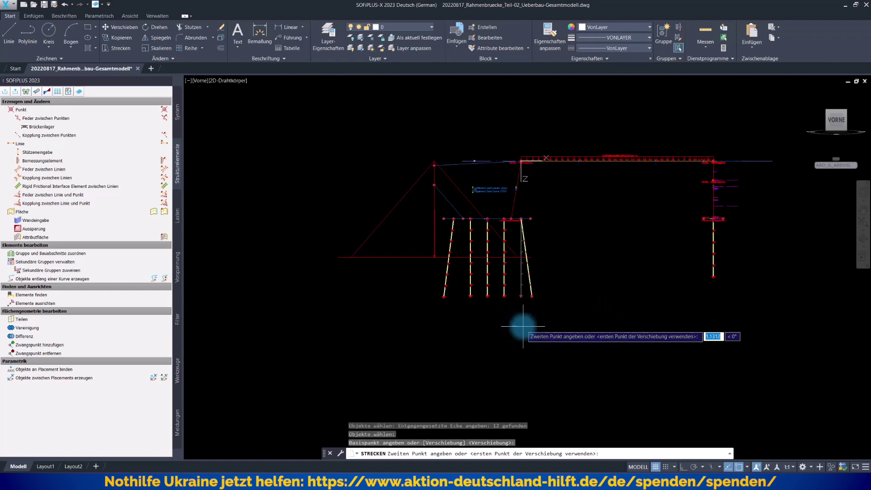
text(1)
key(Return)
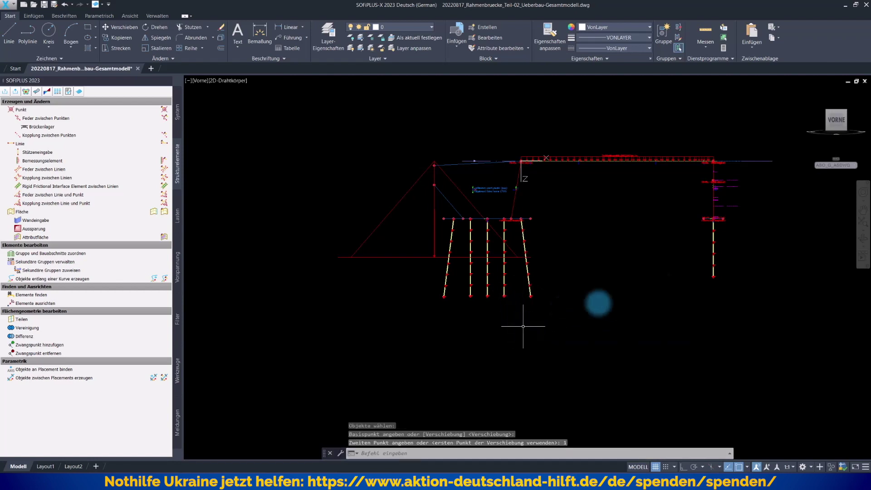
Return to the isometric view, enable the system and load filters, and hide the elements of groups 100 and 101
click(810, 91)
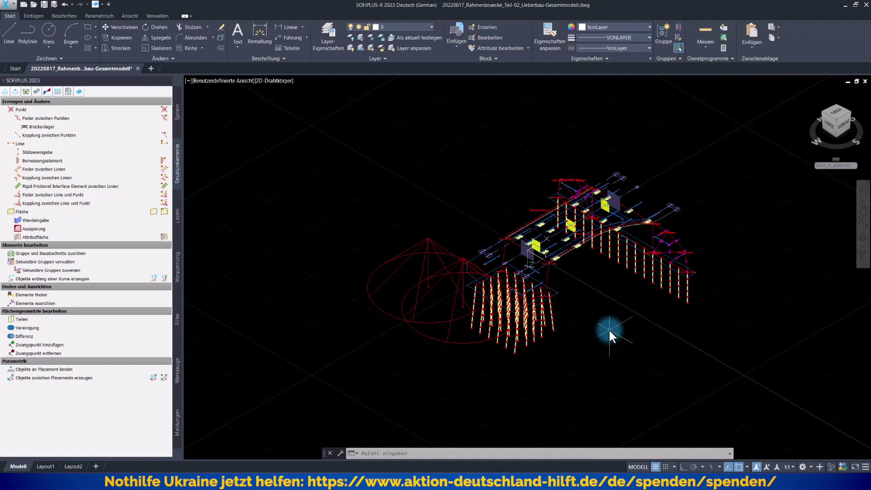
scroll(608, 328, up, 2)
middle_drag(609, 328, 582, 354)
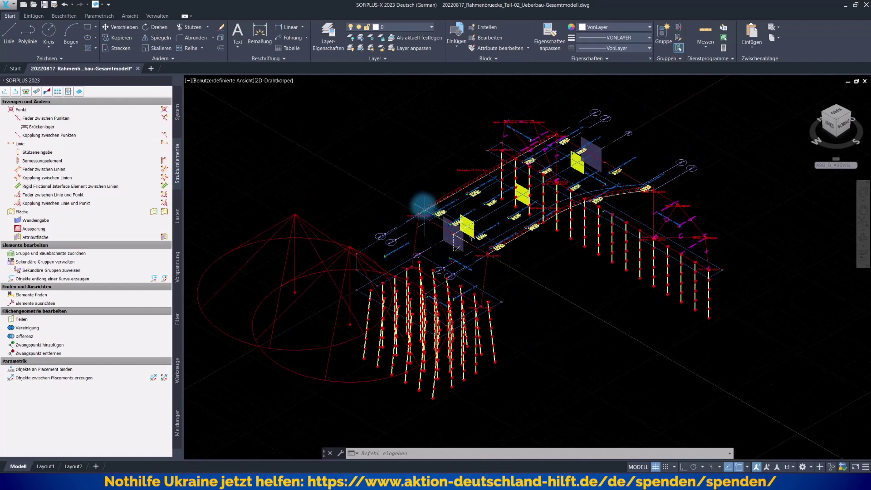
mouse_move(444, 222)
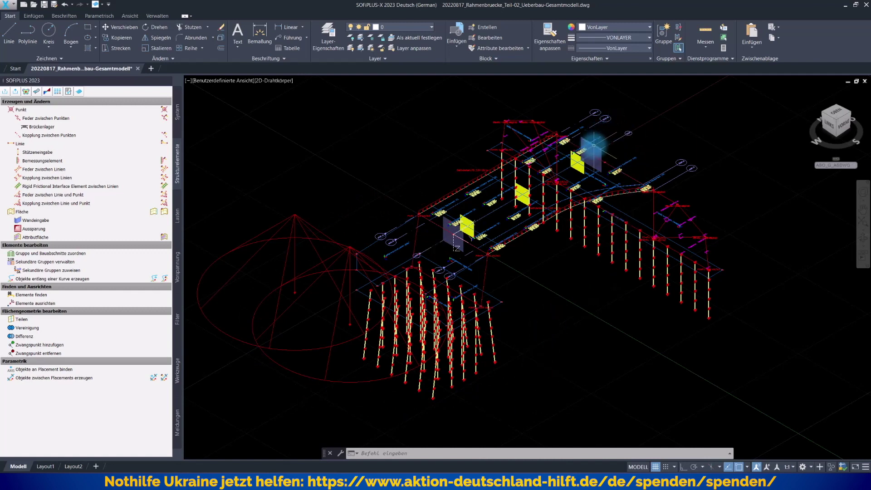
mouse_move(595, 145)
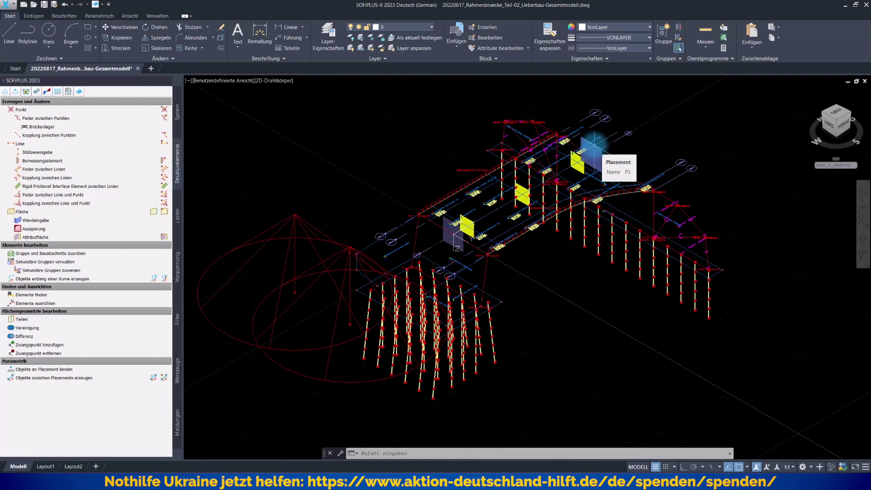
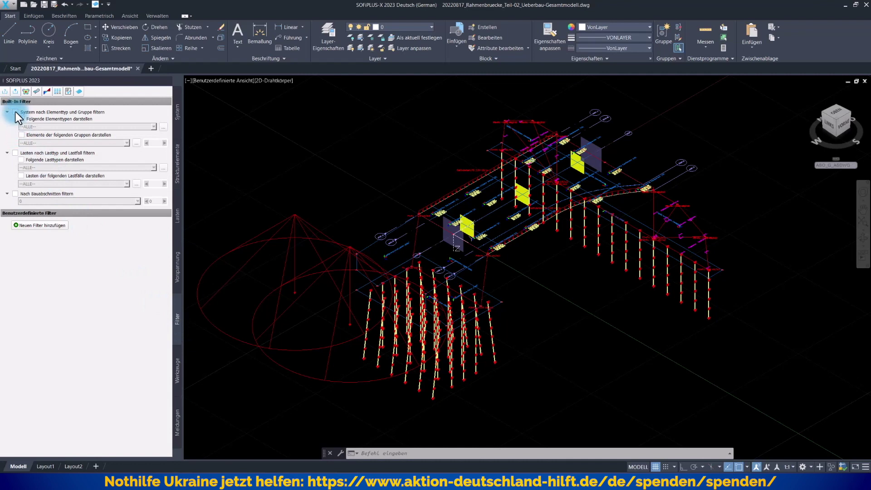
click(15, 111)
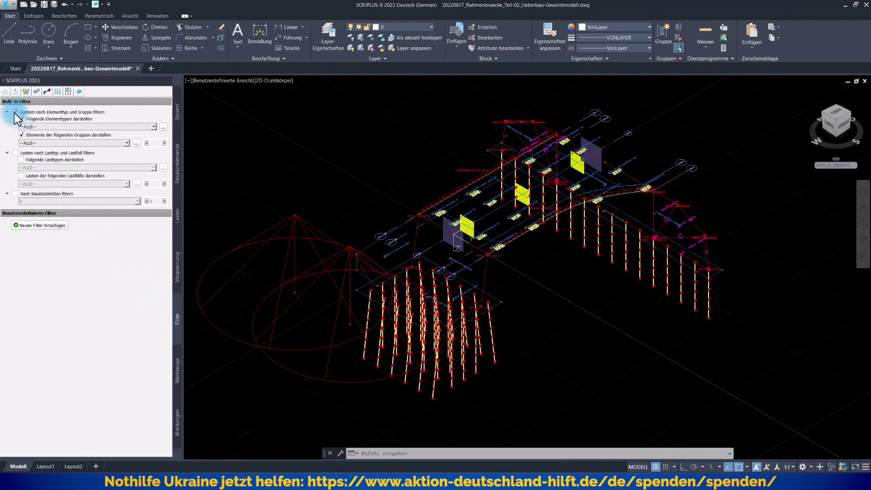
click(14, 153)
click(51, 143)
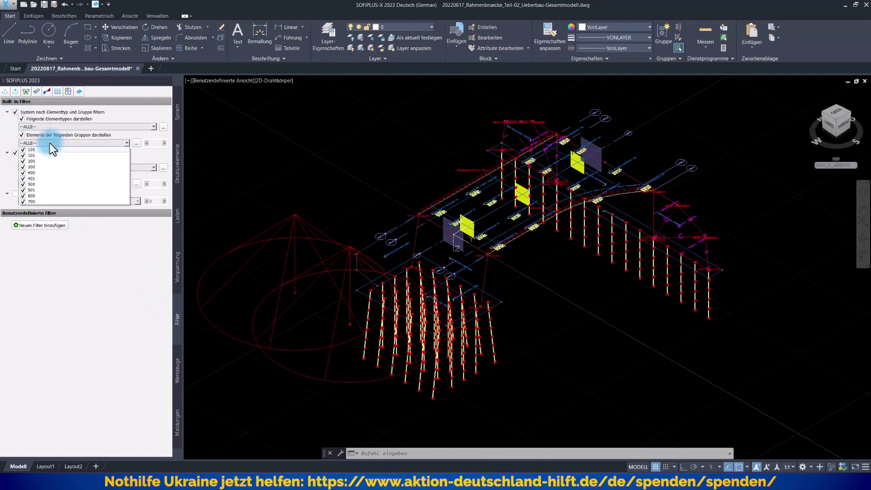
click(23, 149)
click(22, 155)
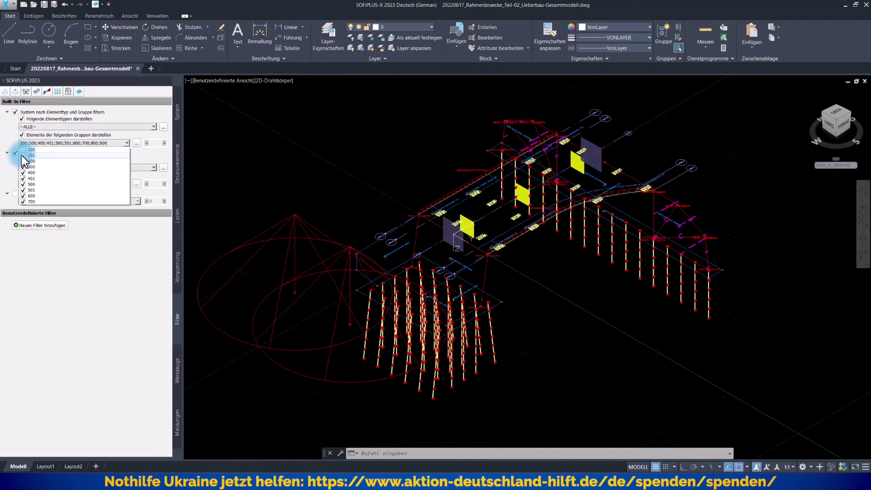
click(10, 133)
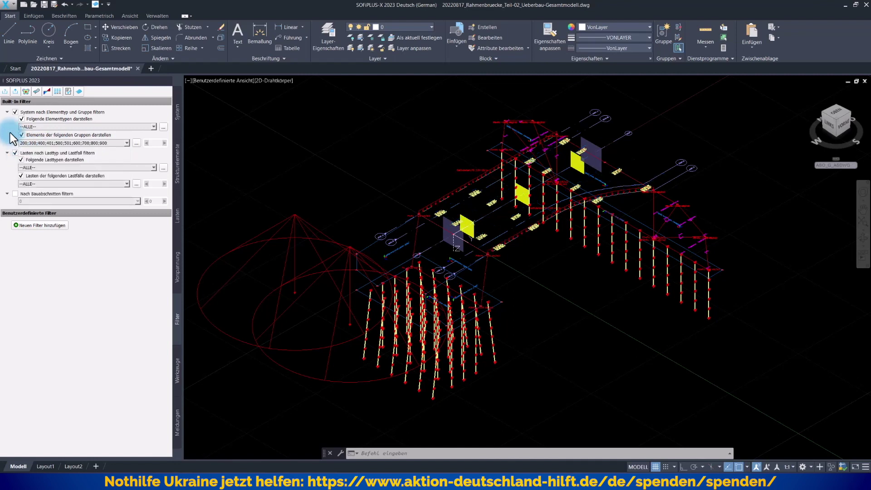
Restrict the displayed load cases to 41 to 46 by hiding load cases 1, 2 and 81 to 84
click(45, 184)
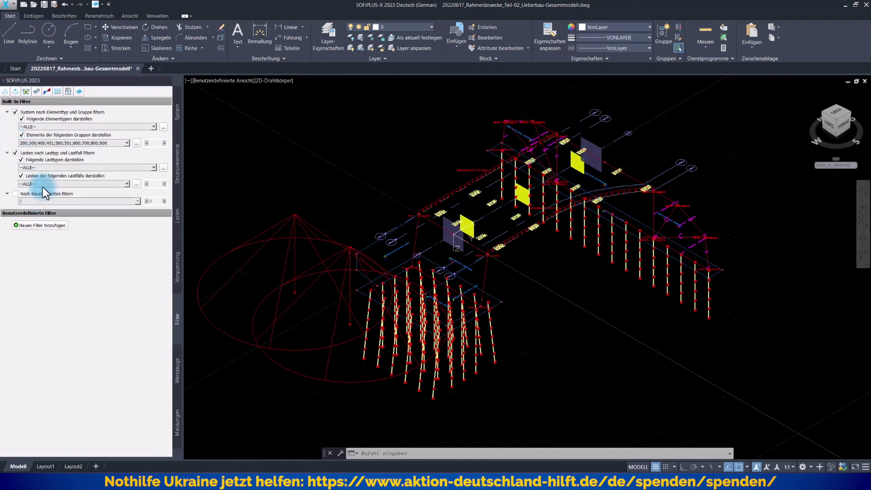
click(20, 192)
click(22, 196)
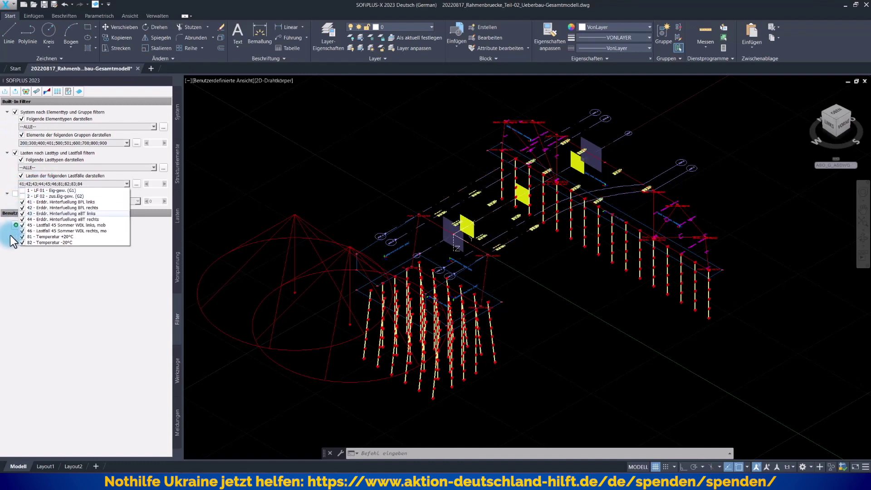
scroll(24, 236, down, 1)
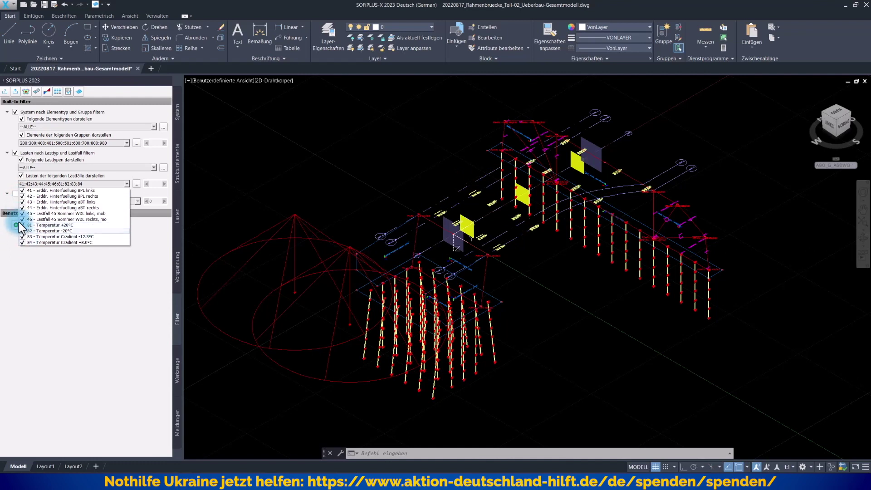
click(21, 225)
click(20, 230)
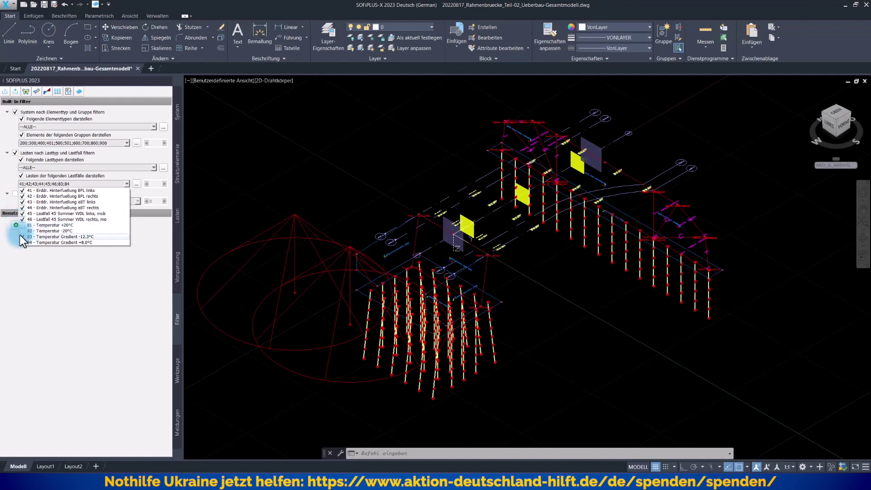
click(21, 236)
click(21, 242)
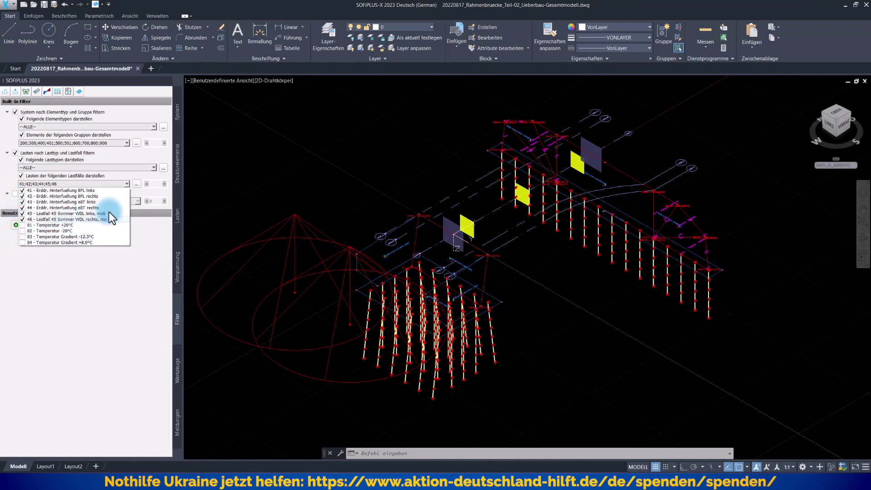
click(244, 158)
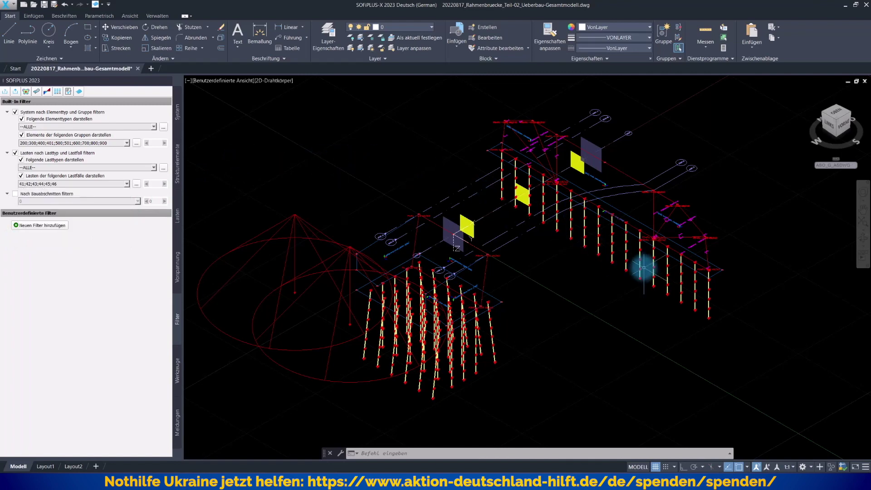
Bind all elements of the abutment with five pile rows, including its loads and cone geometry, to the placement at that abutment
mouse_move(638, 273)
shift+middle_down()
mouse_move(607, 285)
mouse_move(578, 274)
mouse_move(583, 280)
shift+middle_up()
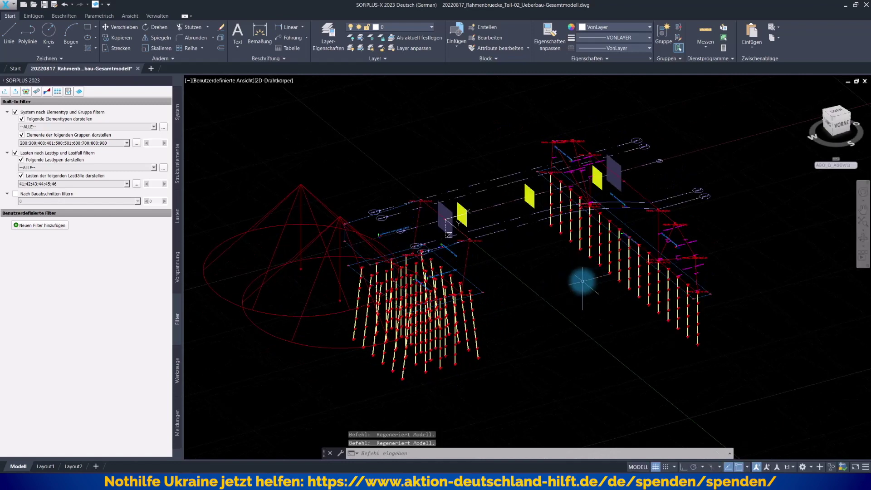
scroll(583, 281, down, 2)
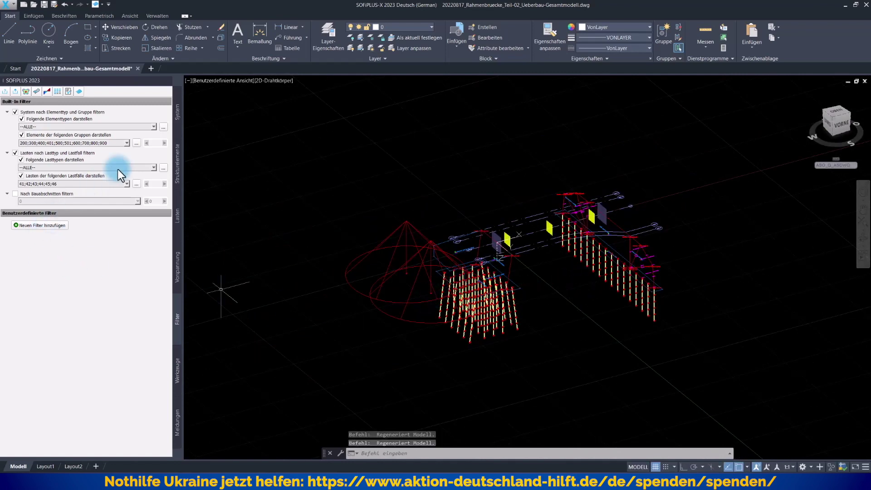
click(177, 165)
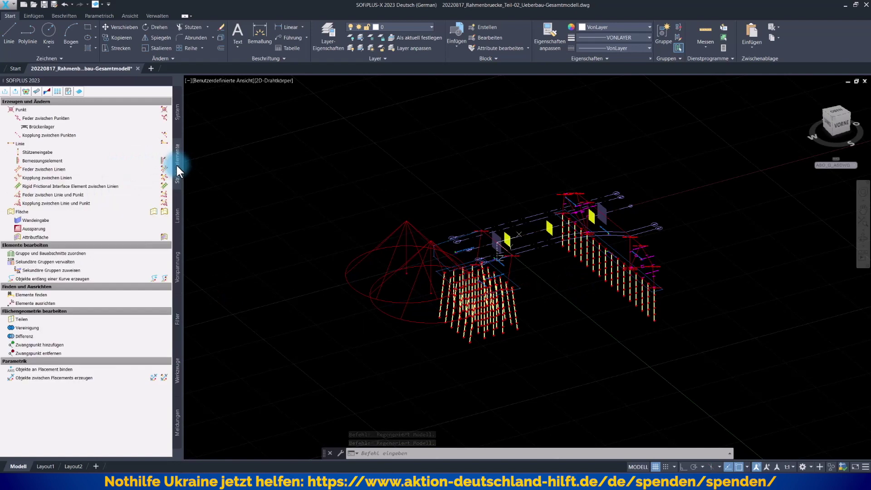
click(18, 372)
click(284, 167)
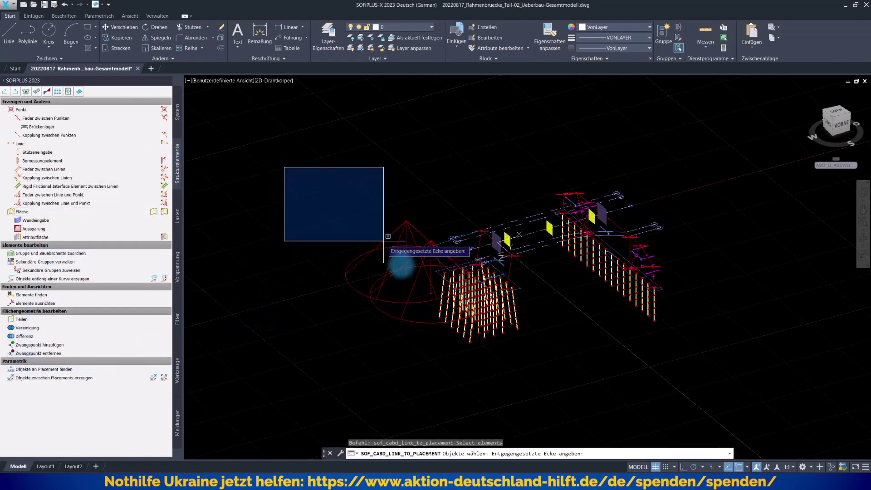
click(539, 383)
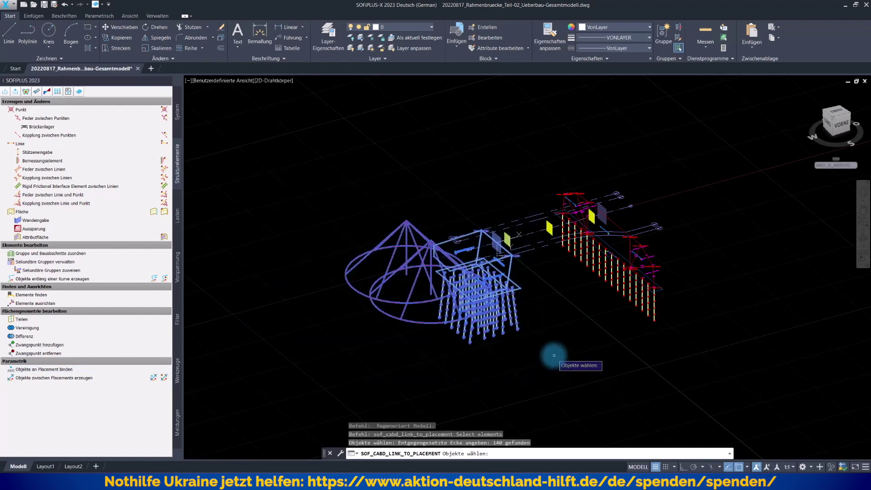
key(Return)
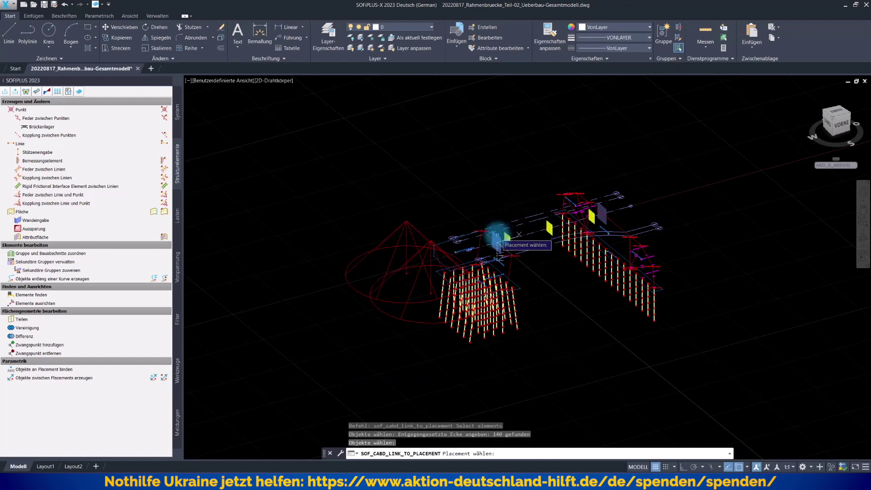
click(497, 235)
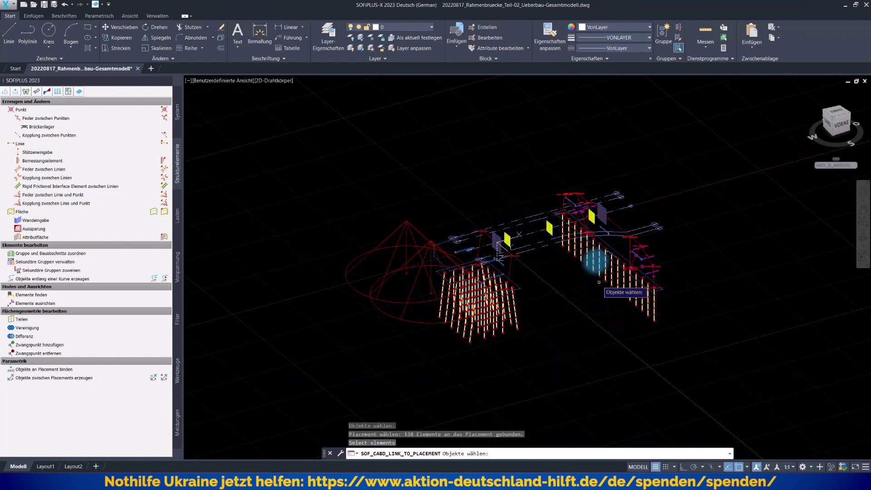
Bind all elements and loads of the abutment with the straight pile rows to the purple placement at that end
click(525, 154)
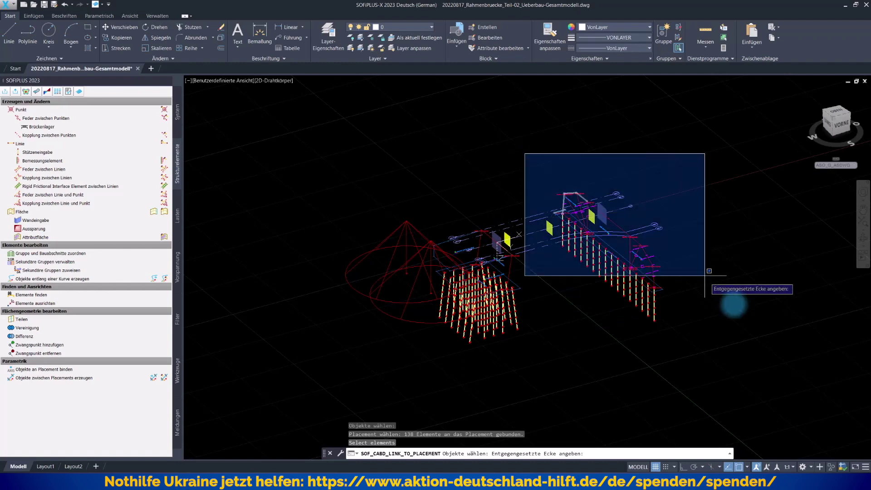
click(801, 382)
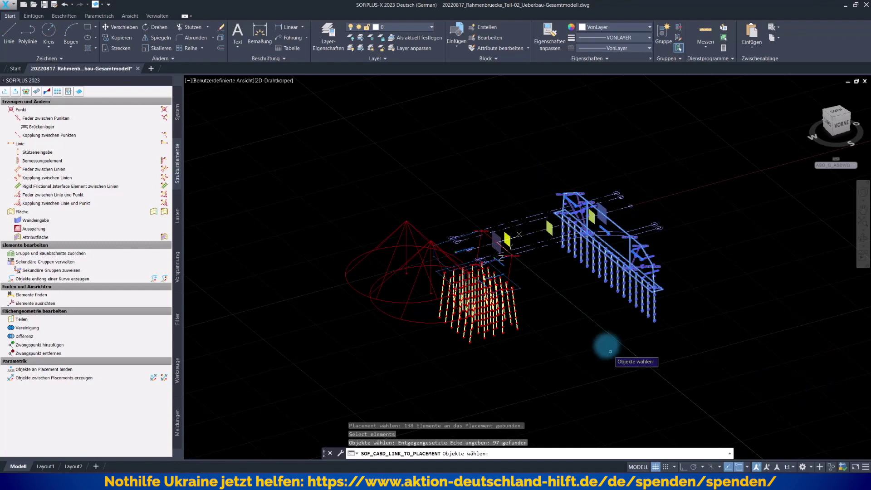
key(Return)
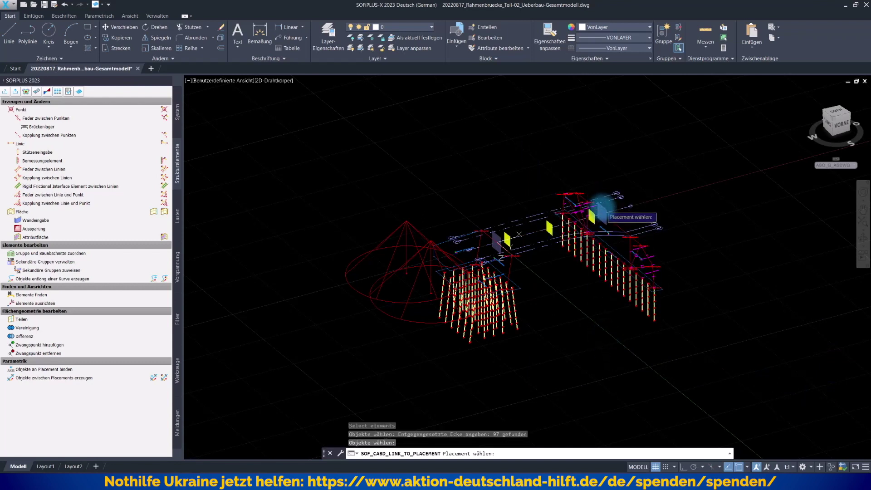
click(603, 207)
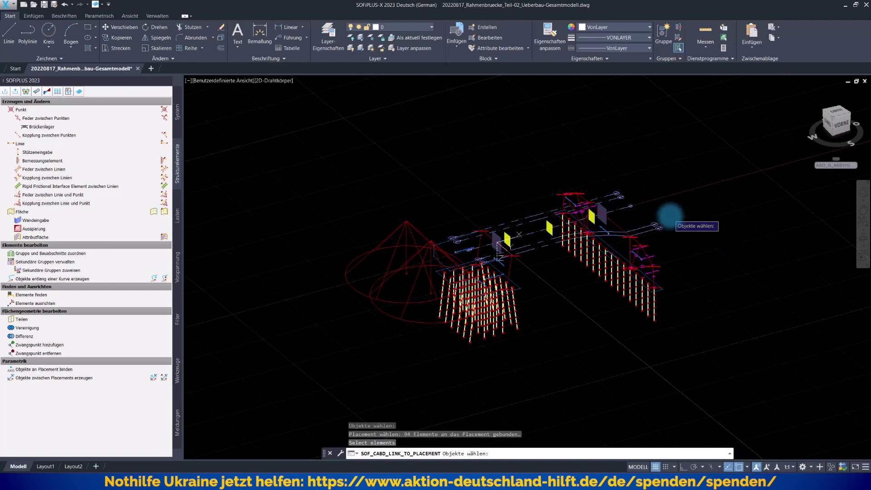
key(Escape)
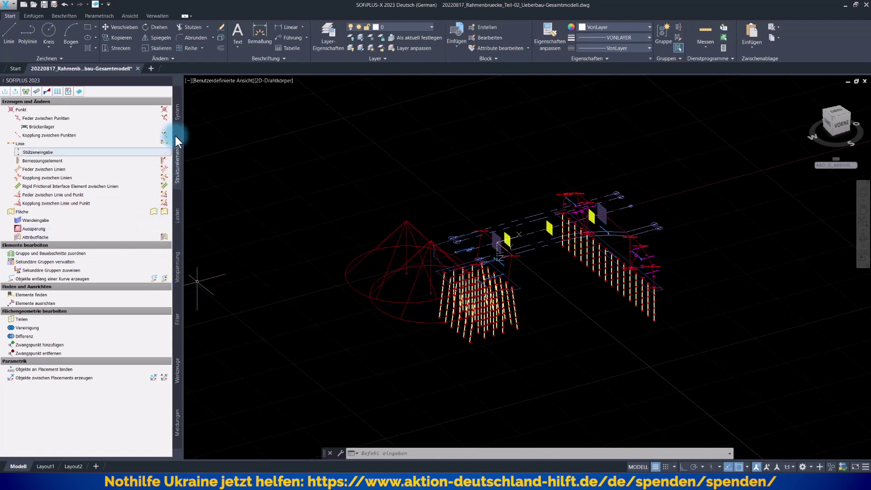
In the placements of axis AX01, set the reference offset of P2 to 9.5 m
click(177, 116)
click(44, 201)
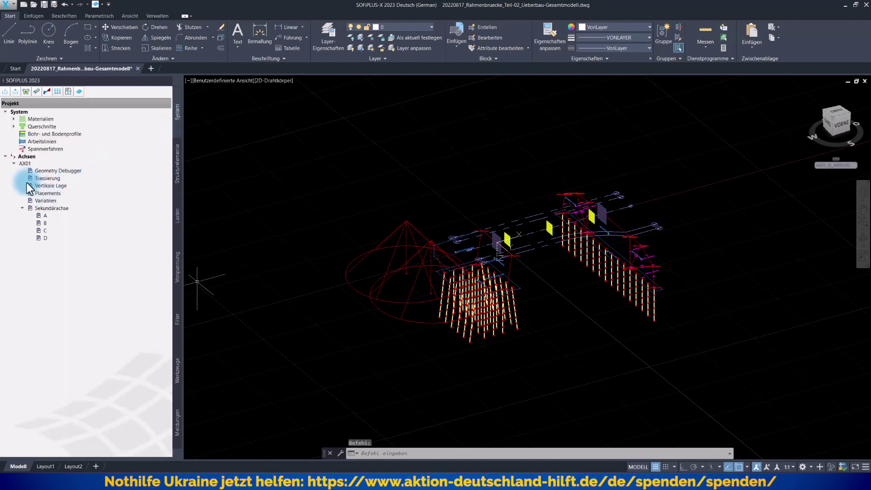
click(32, 197)
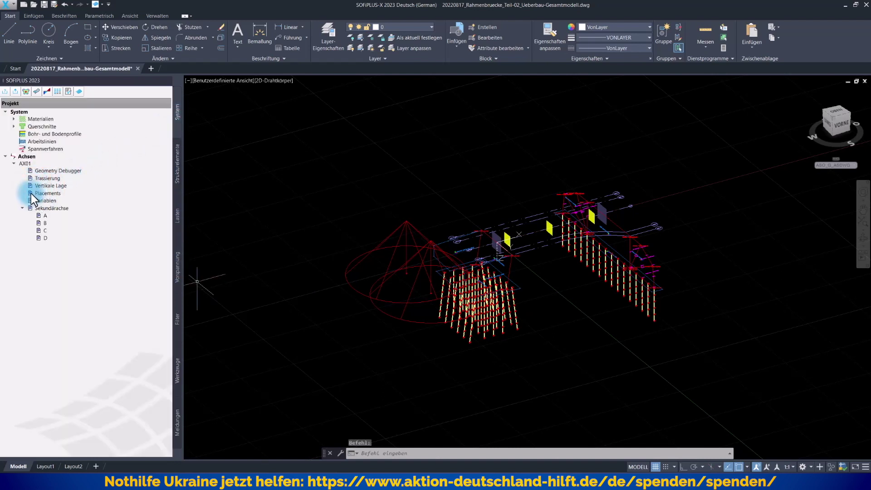
double_click(44, 194)
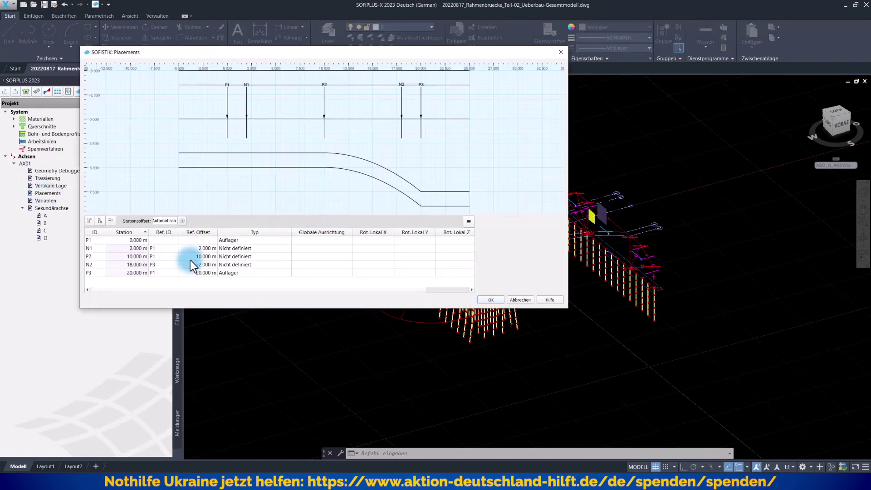
drag(371, 57, 472, 42)
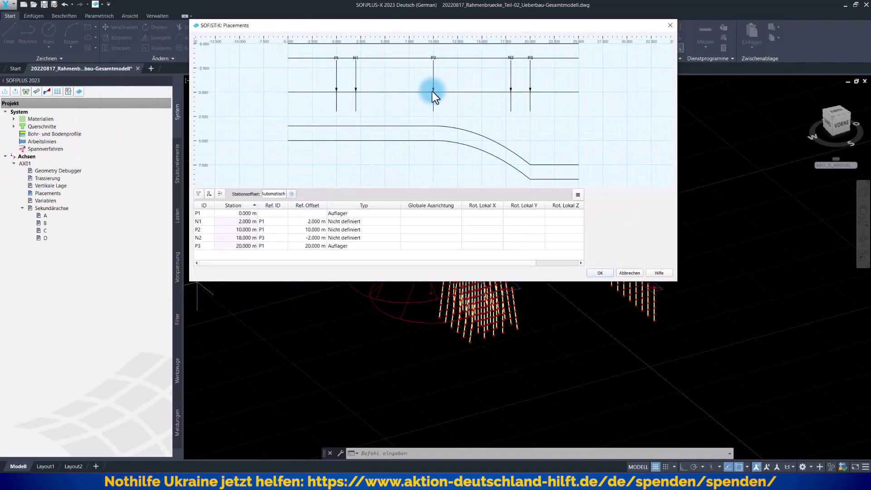
double_click(292, 233)
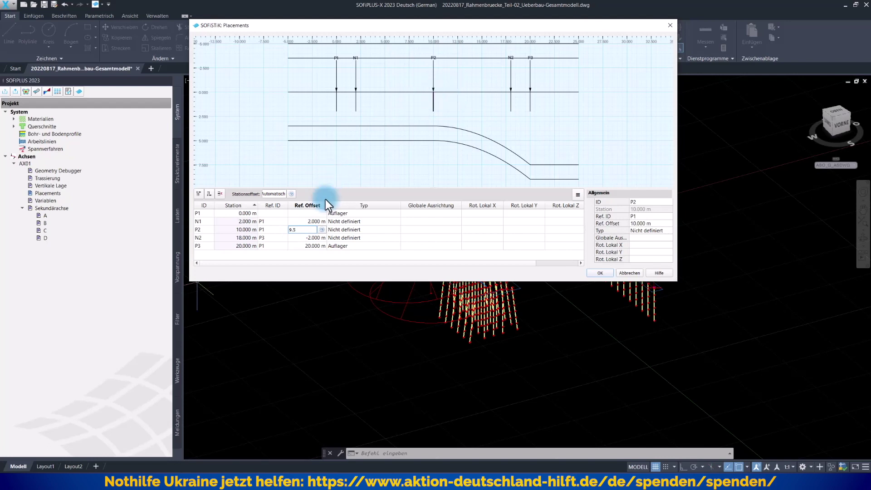
key(Return)
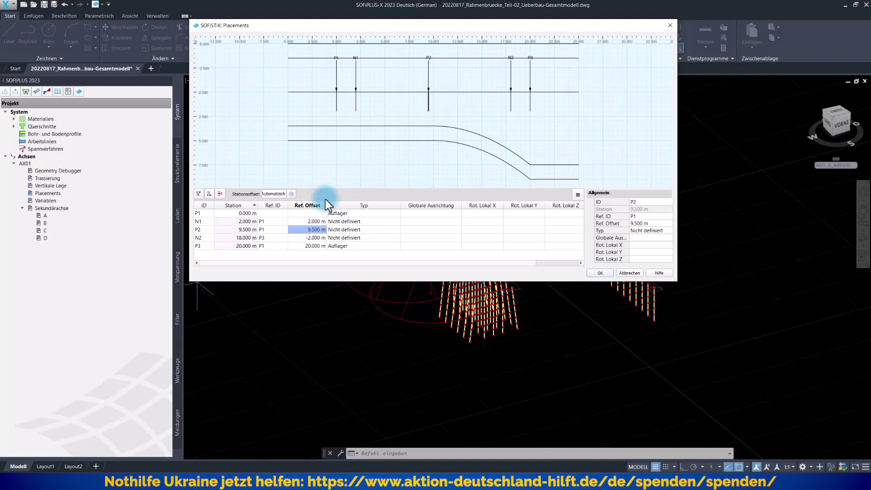
Set the reference offset of placement P3 to 19 m, accept the placements, and regenerate the model
click(296, 246)
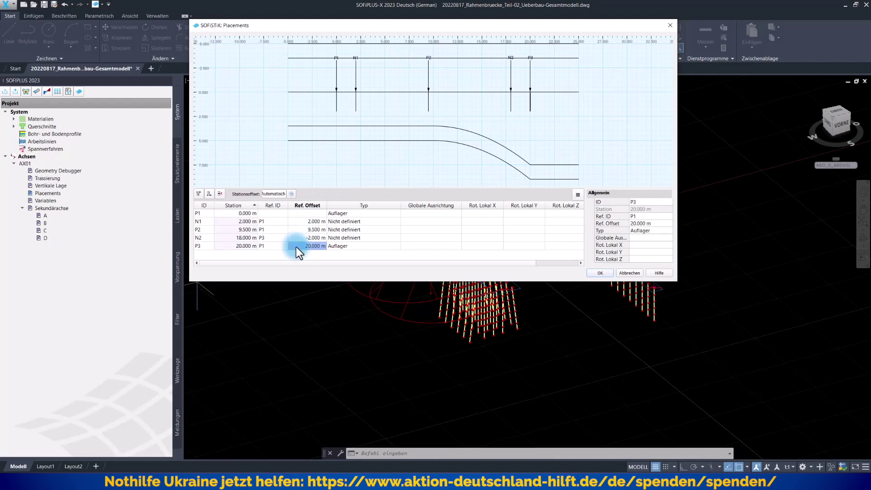
click(296, 246)
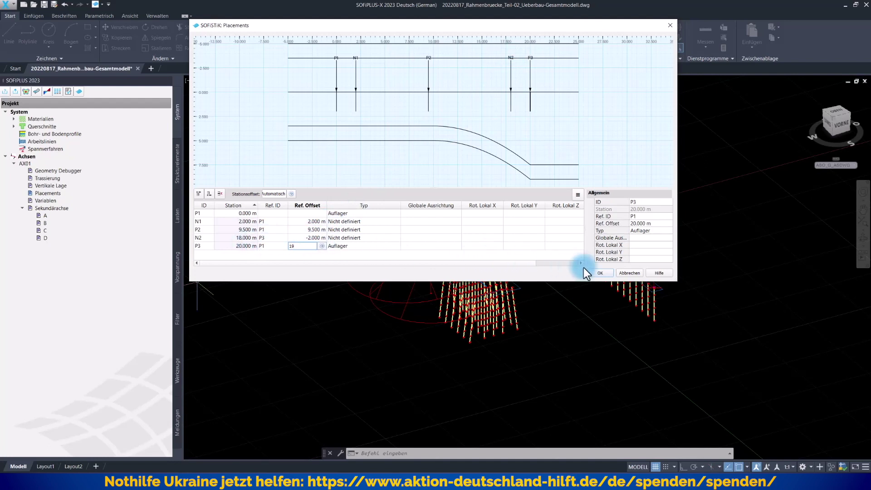
click(374, 237)
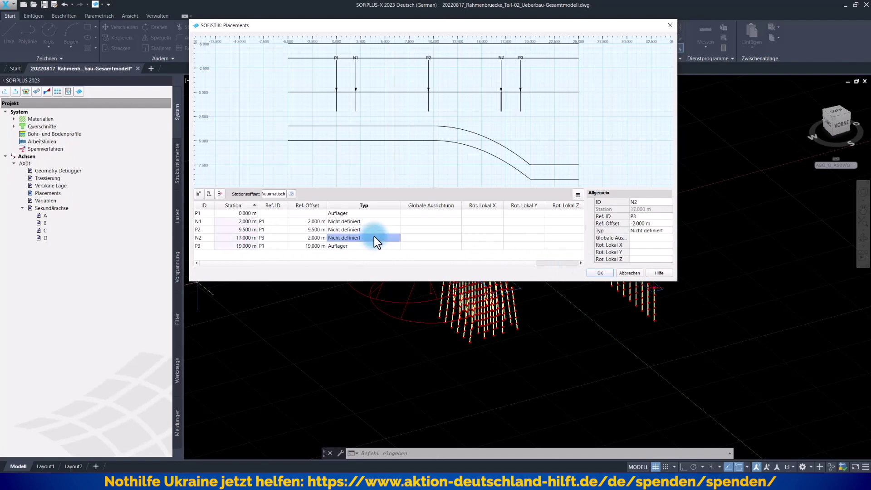
click(600, 273)
click(387, 454)
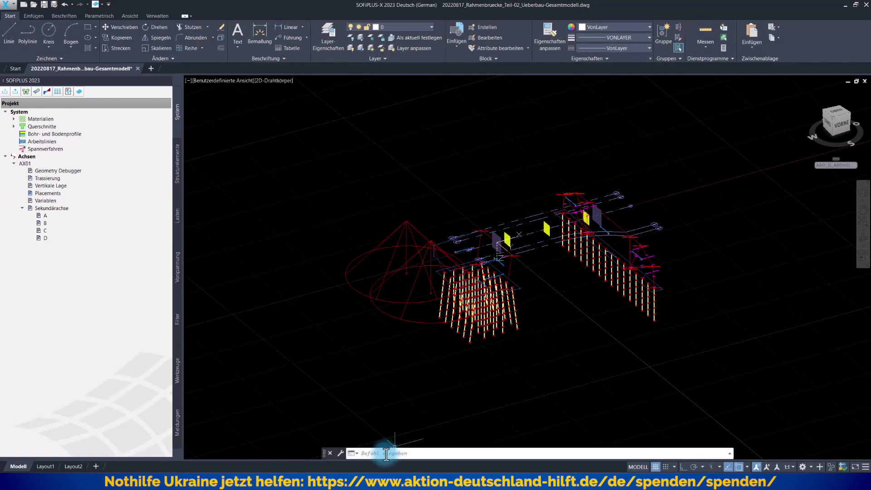
text(reg)
key(Return)
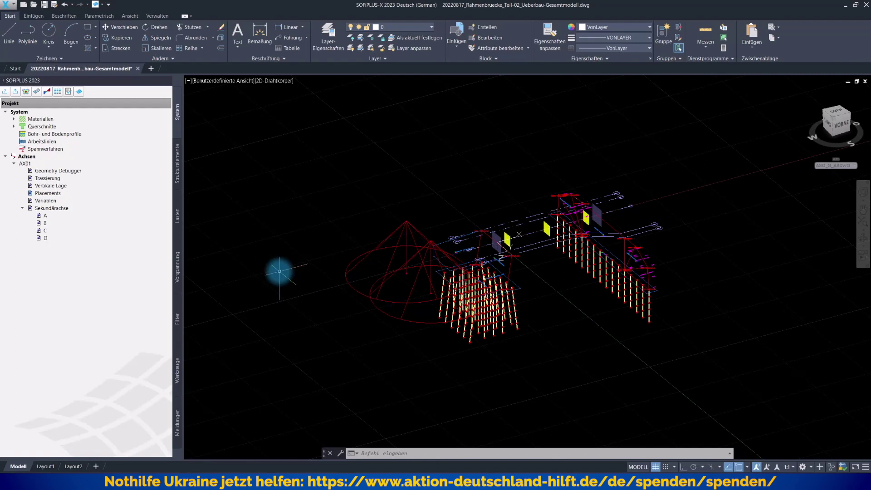
Change the alignment element of axis AX01 to an arc (Bogen) with a 50 m start radius and regenerate the model
click(40, 178)
double_click(40, 180)
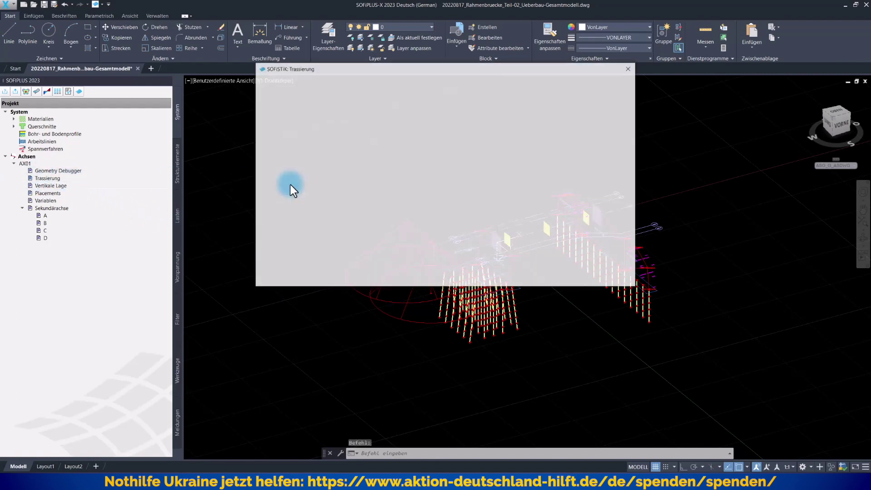
click(276, 220)
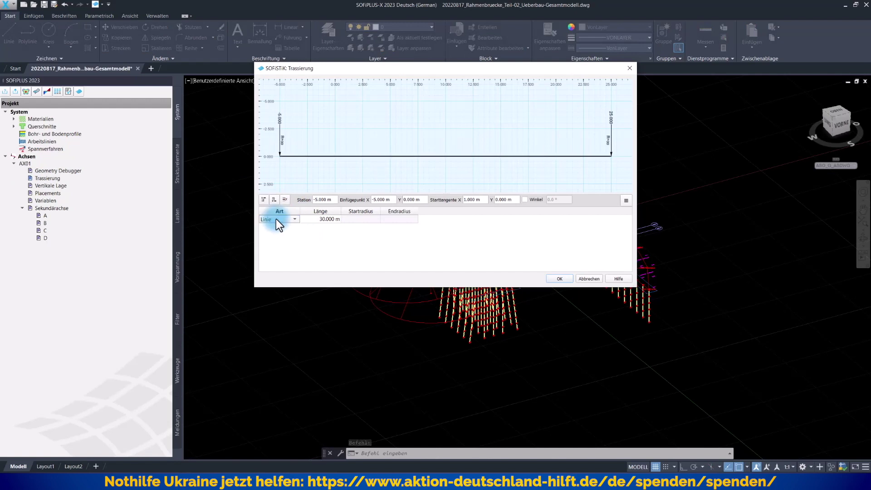
click(276, 219)
click(274, 230)
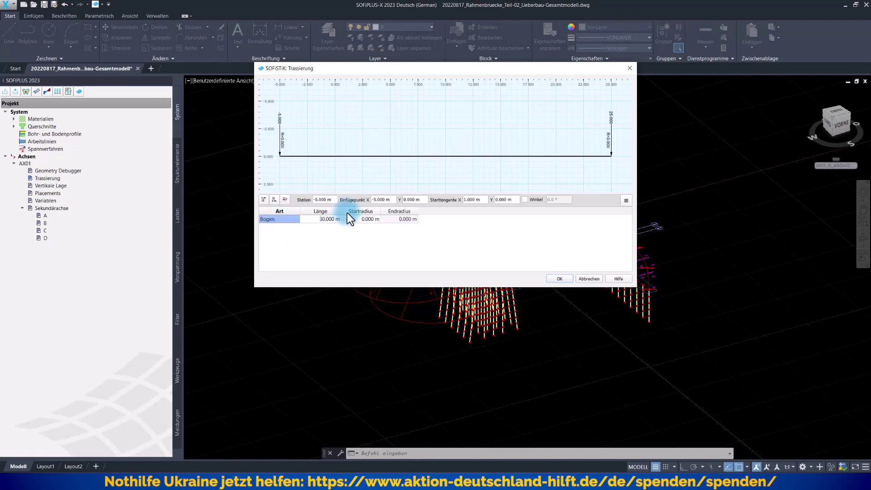
double_click(350, 219)
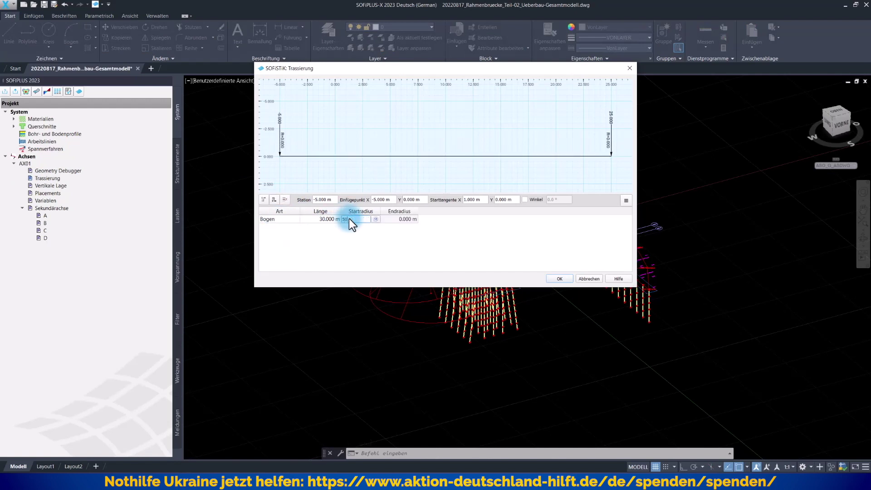
click(560, 279)
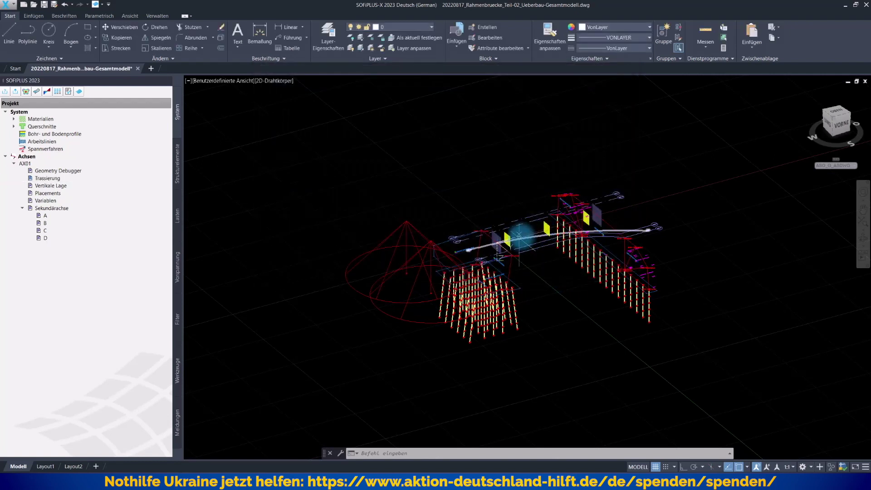
click(379, 454)
text(regen)
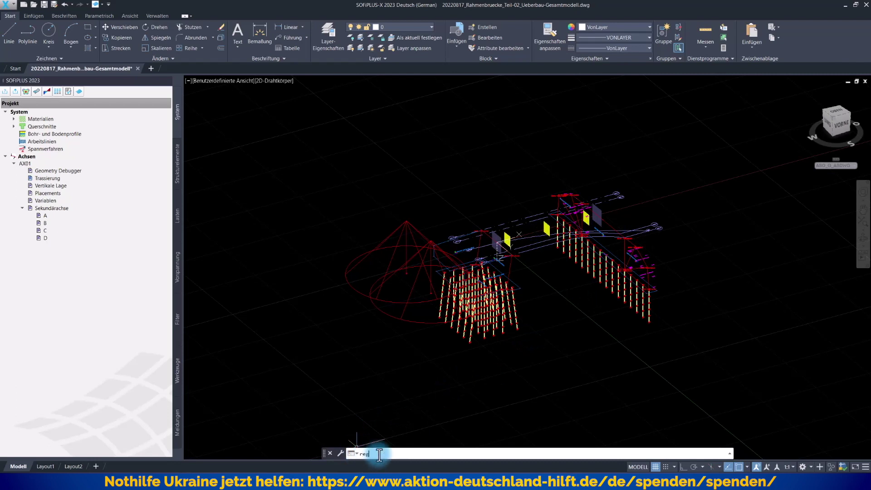
key(Return)
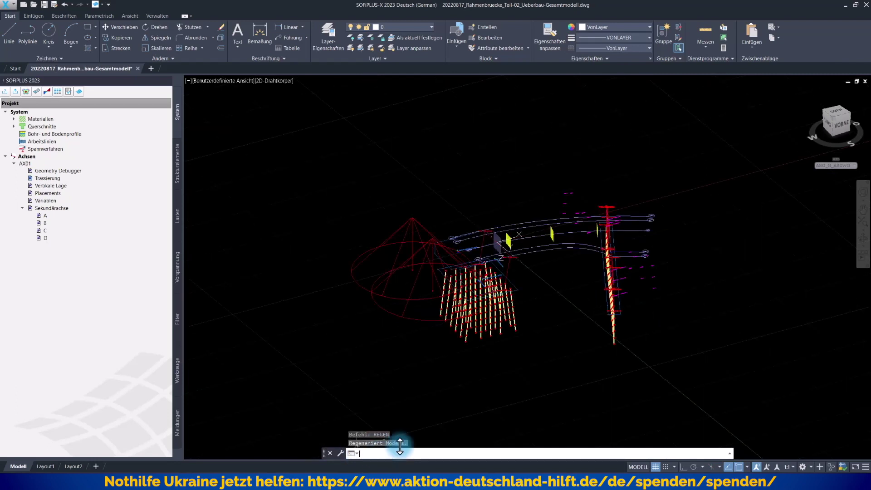
Examine the position of the piles, loads and placement of the P3 abutment relative to the curved axis
middle_drag(703, 318, 653, 328)
scroll(629, 293, up, 2)
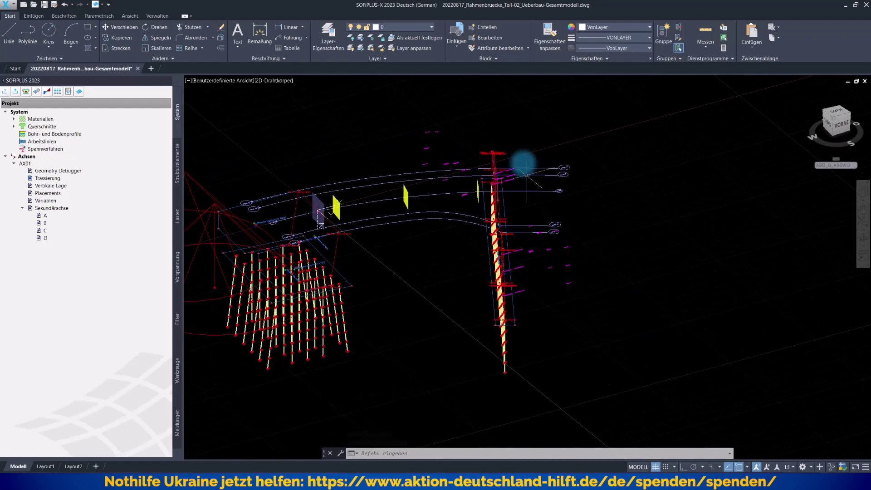
scroll(504, 177, up, 5)
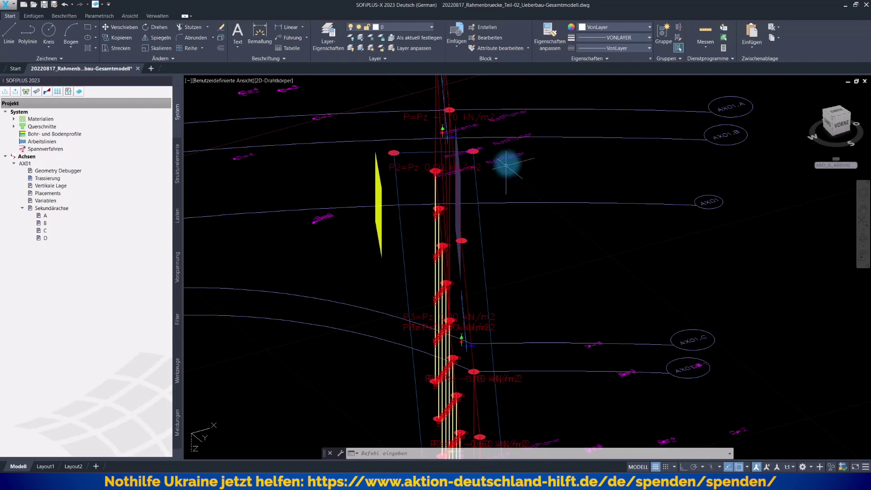
scroll(511, 160, down, 3)
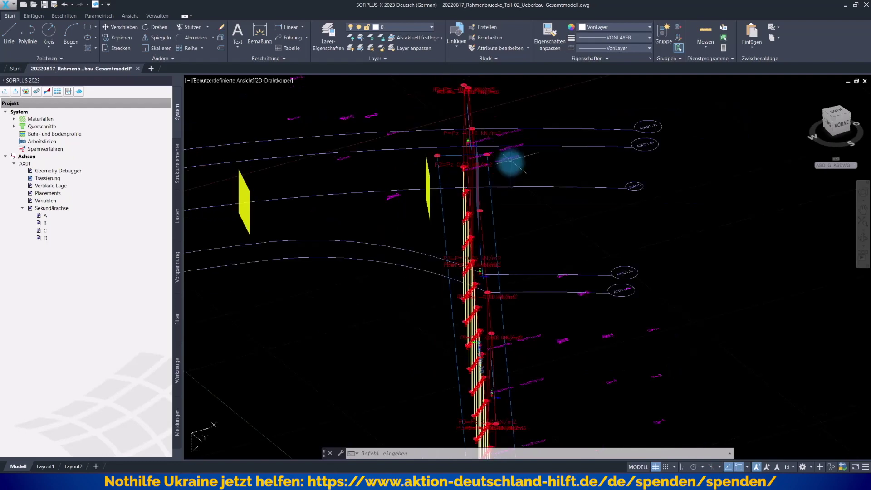
scroll(565, 200, down, 3)
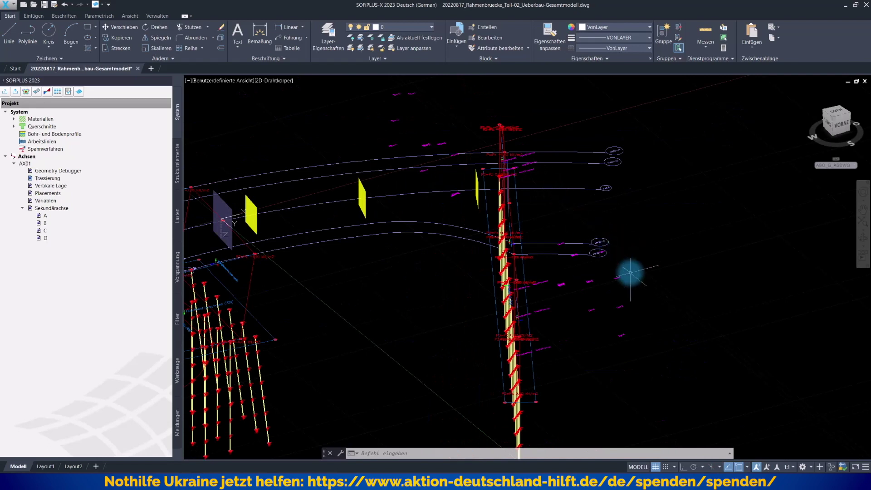
key(Escape)
key(Escape)
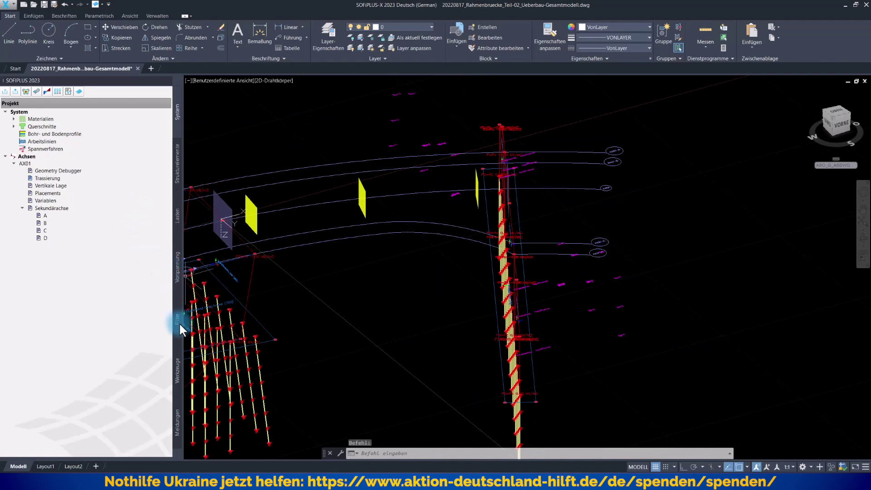
Turn off the display of system elements and restrict the displayed load types to free area loads (Freie Flächenlast)
click(175, 319)
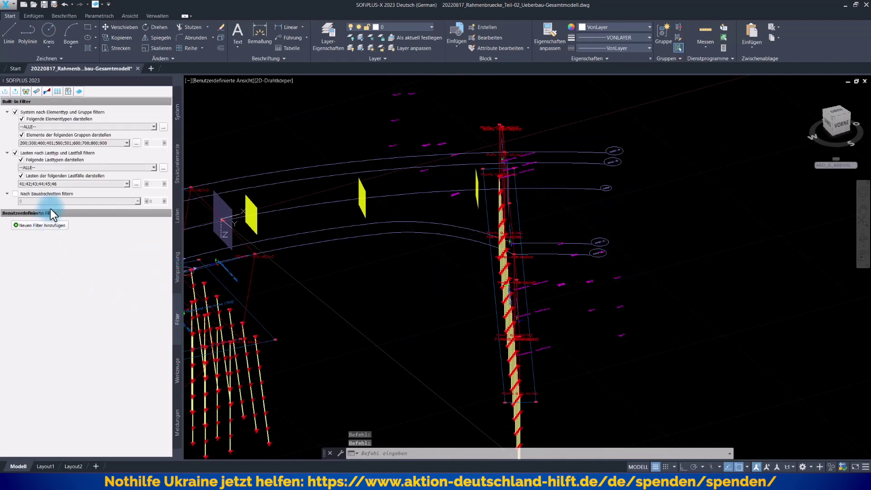
click(15, 112)
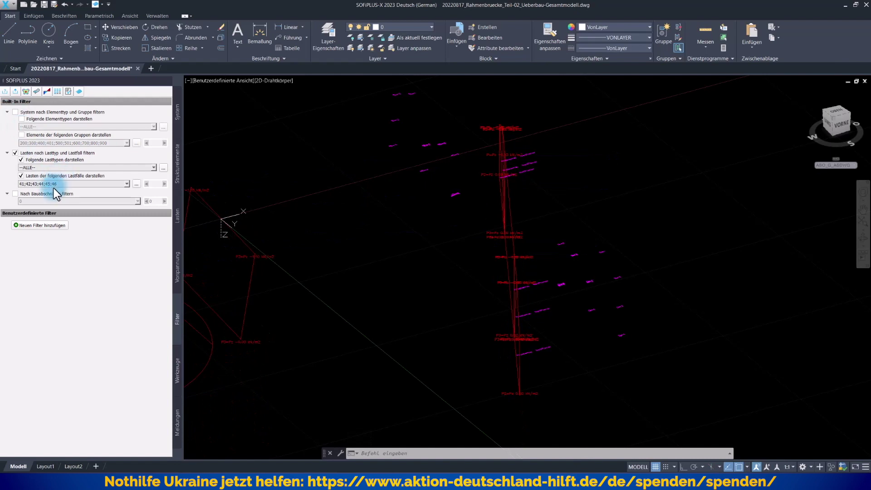
click(59, 168)
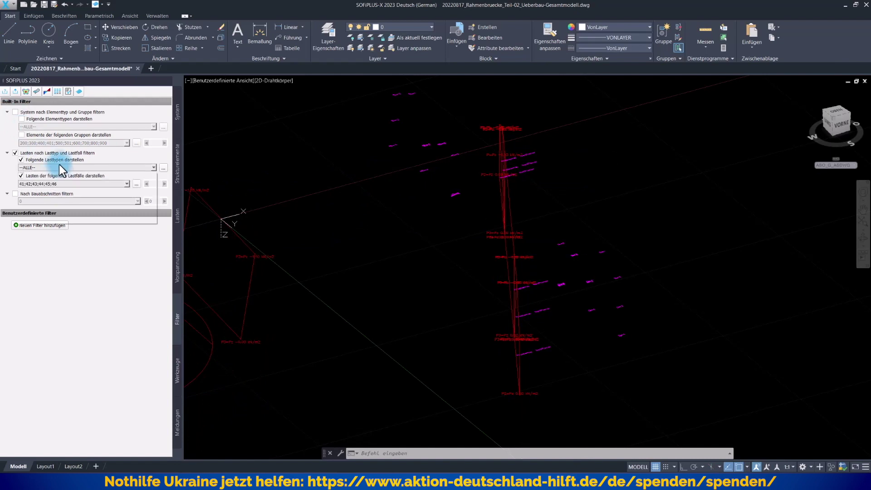
right_click(53, 195)
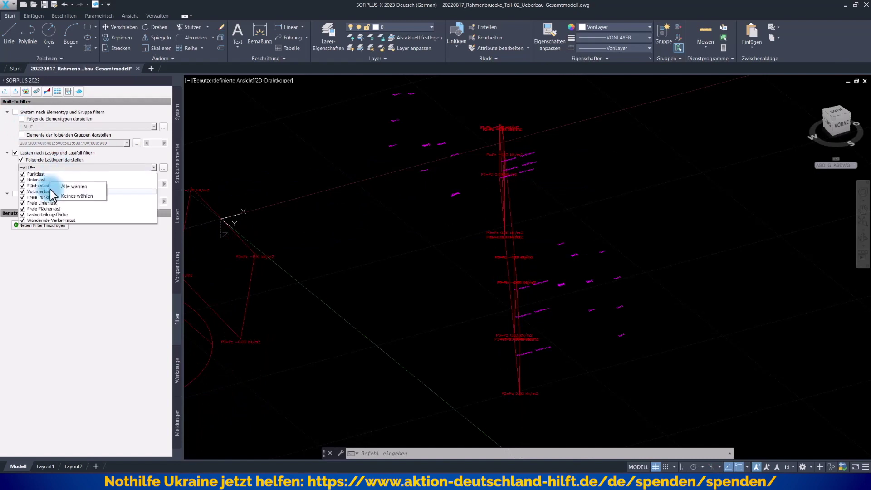
click(77, 195)
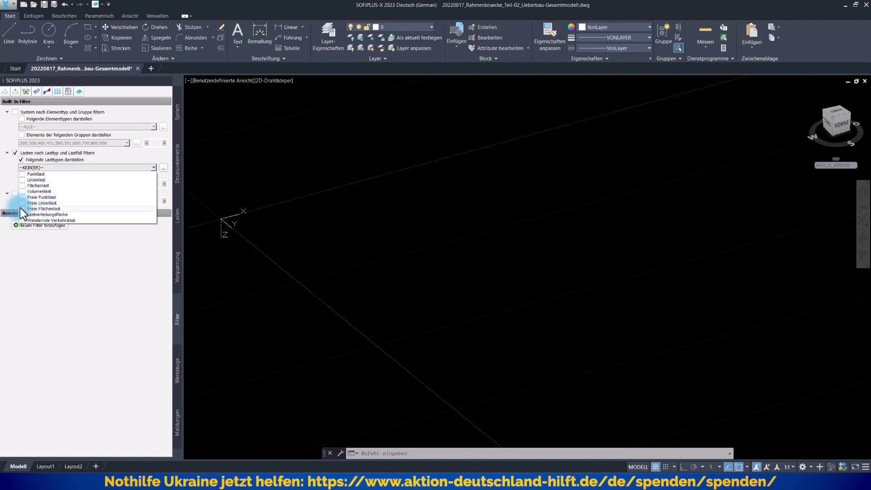
click(21, 208)
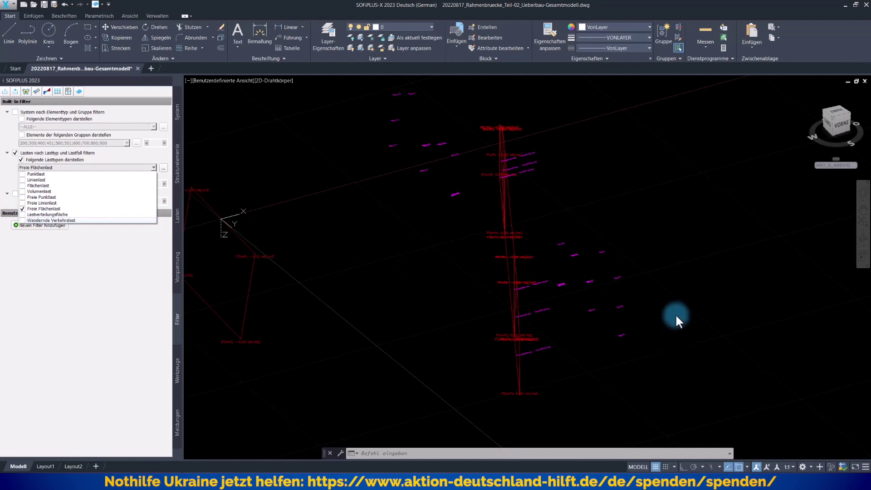
Recalculate the normals (Normale neu berechnen) of the free area loads at the near end of the P3 abutment
click(673, 360)
mouse_move(685, 357)
mouse_down()
mouse_move(574, 266)
mouse_move(619, 295)
mouse_move(671, 360)
mouse_up()
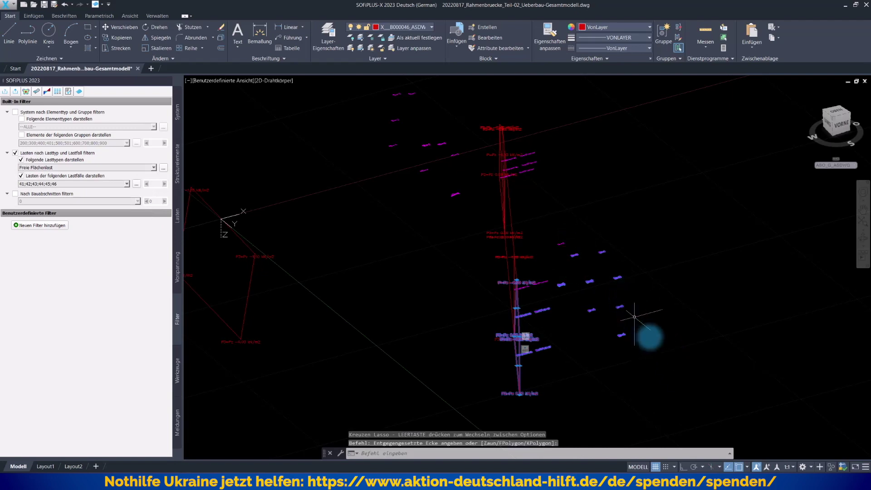
click(669, 346)
click(667, 265)
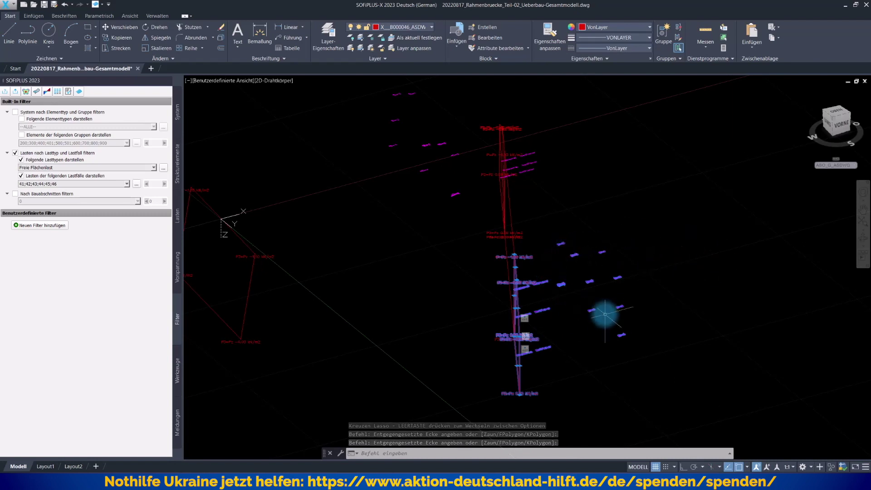
right_click(648, 193)
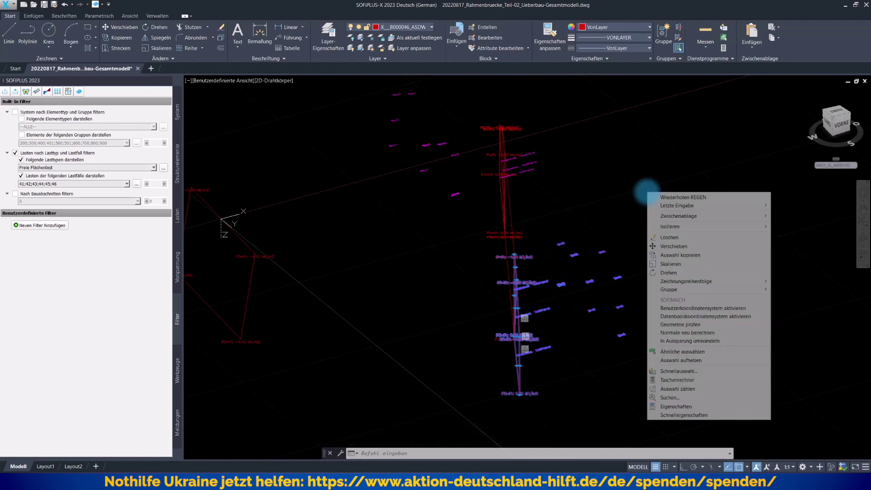
mouse_move(688, 228)
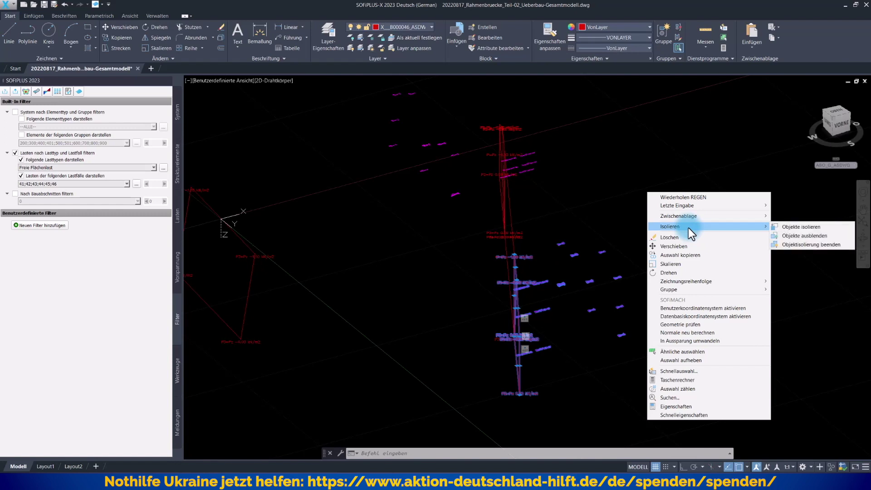
click(679, 333)
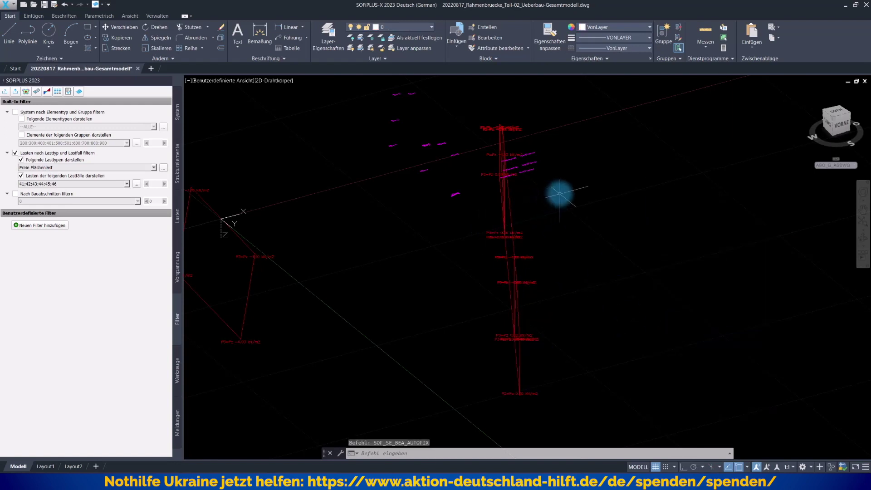
Recalculate the normals of the remaining free area loads at the far end of the P3 abutment
click(560, 194)
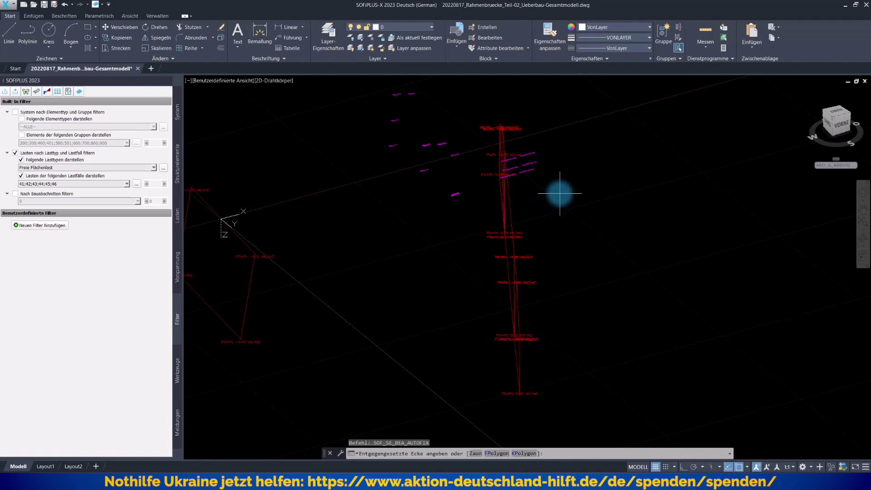
click(525, 142)
right_click(605, 176)
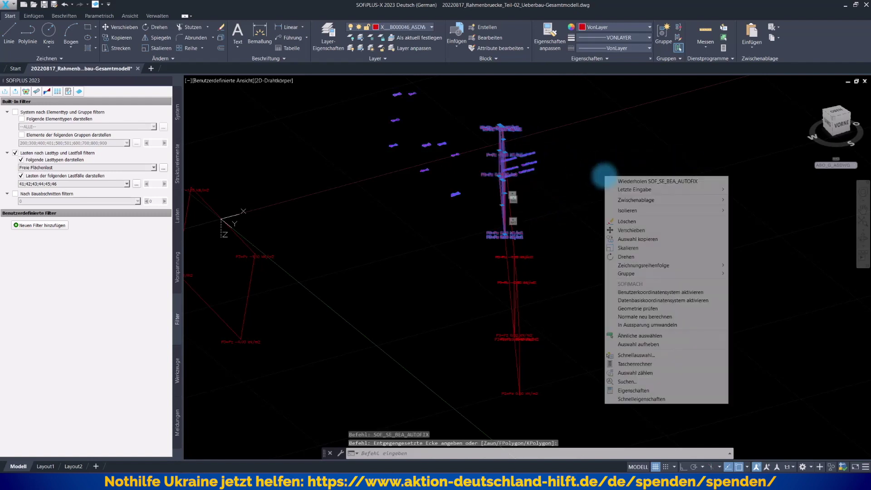
click(637, 317)
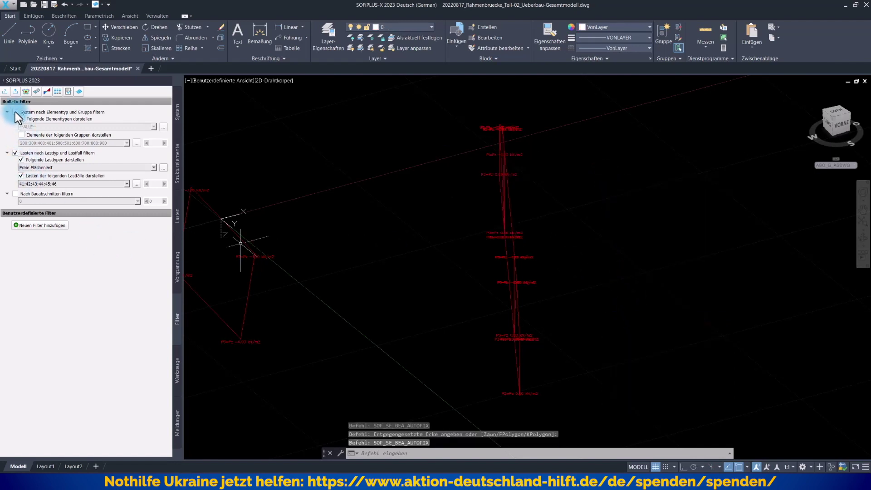
Turn off the load type and load case filter and show the whole bridge model in the home view
click(15, 153)
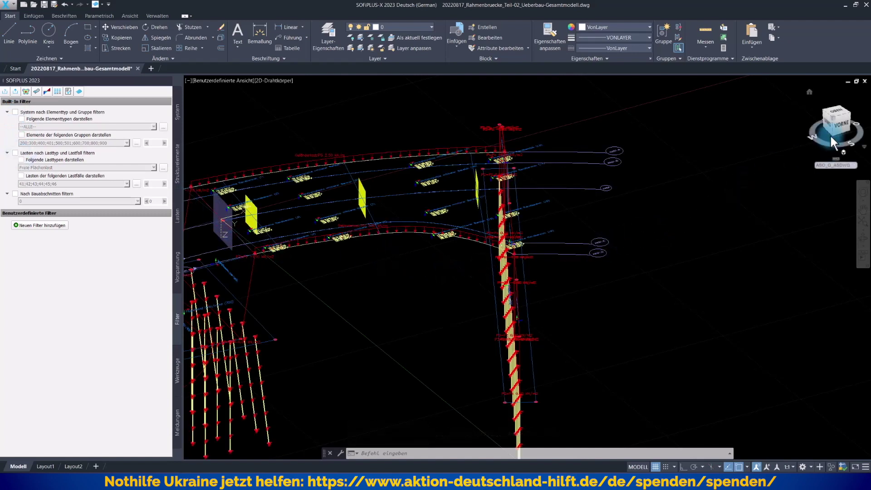
click(809, 93)
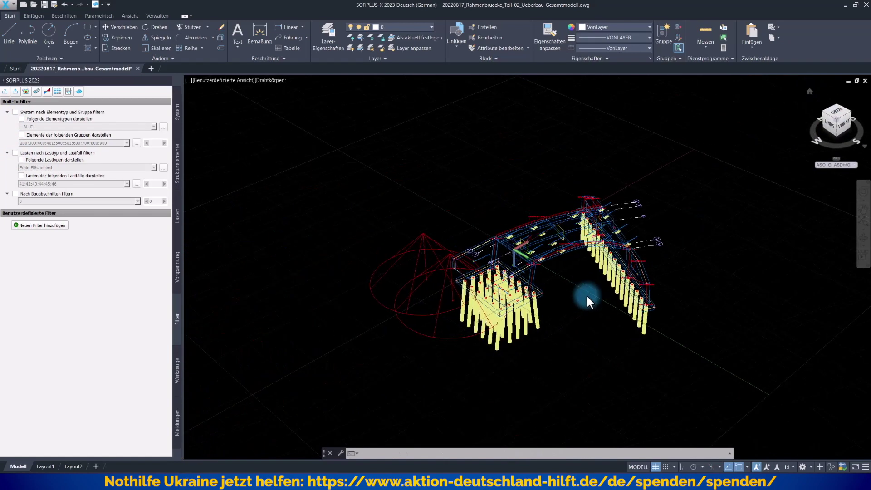